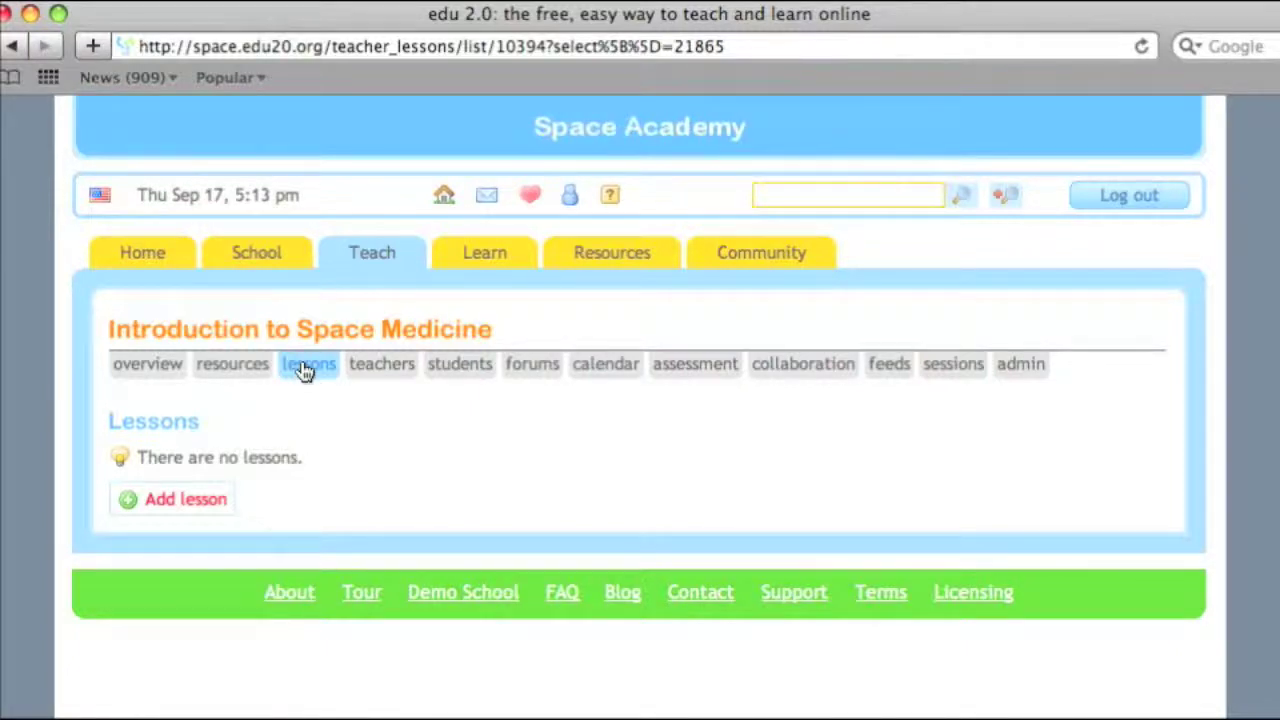
Add a new lesson to the Introduction to Space Medicine class and title it "Introduction".
left_click(208, 503)
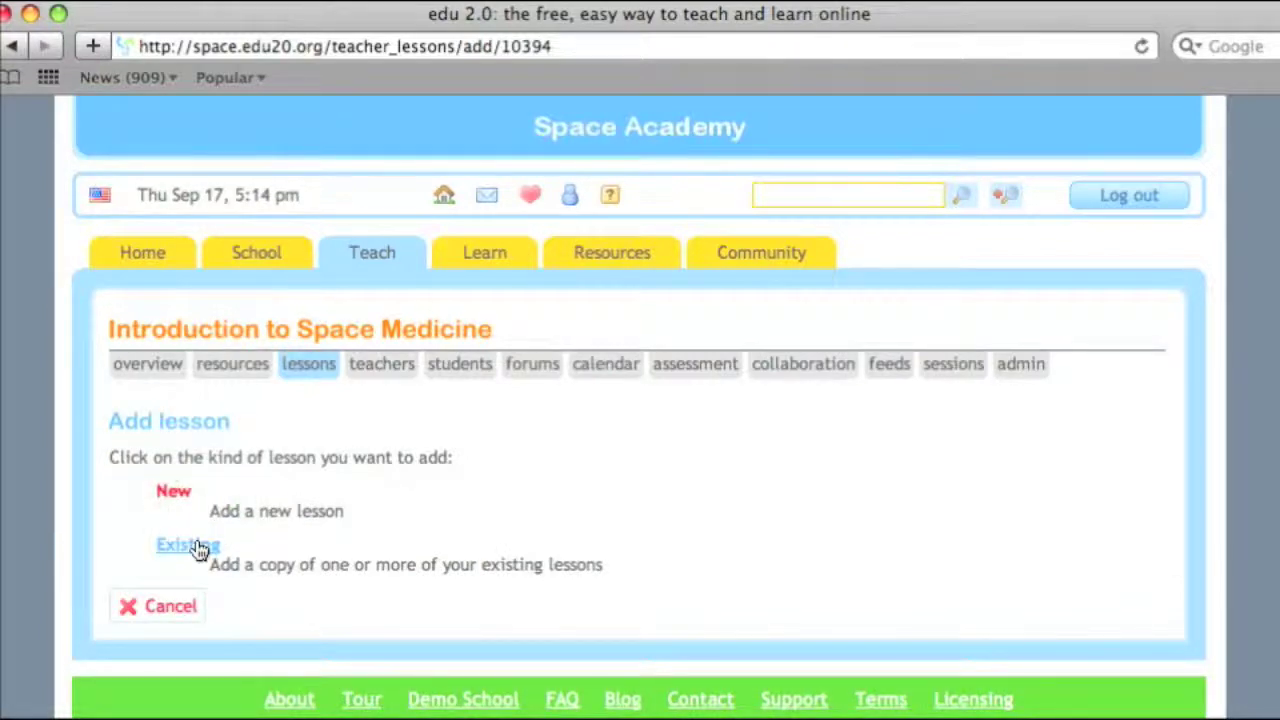
left_click(175, 495)
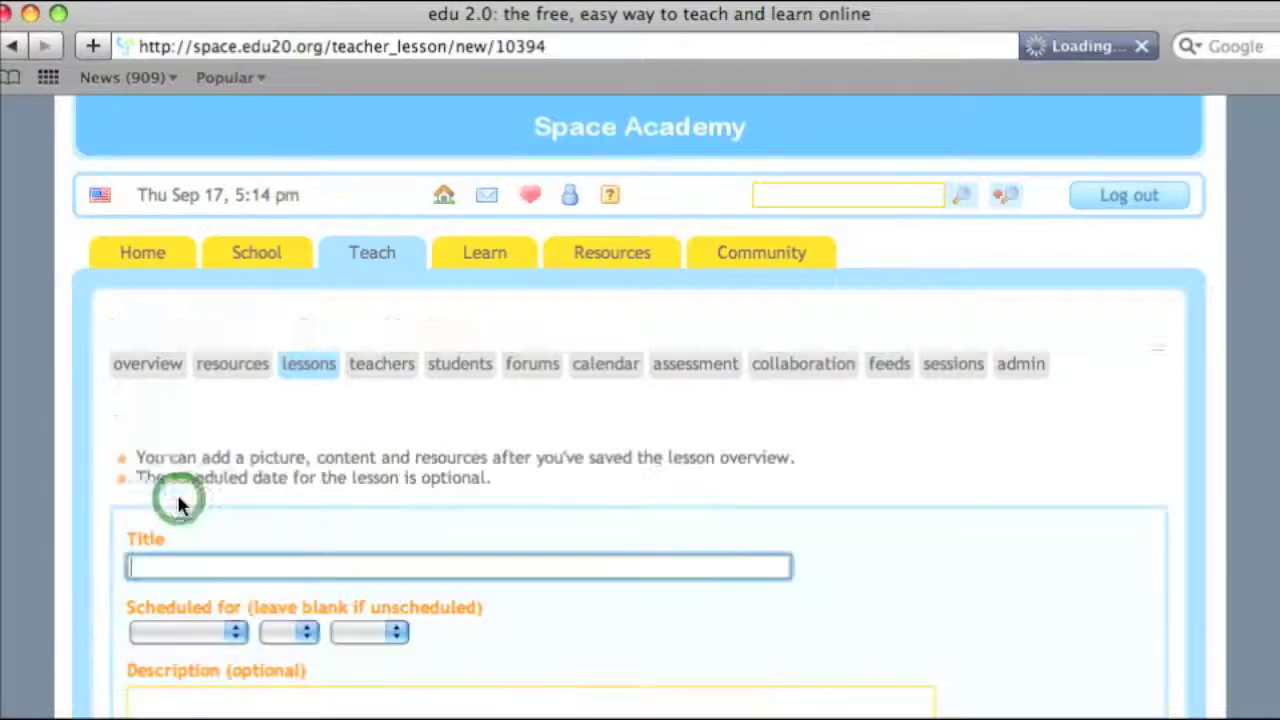
scroll(852, 435, "down", 3)
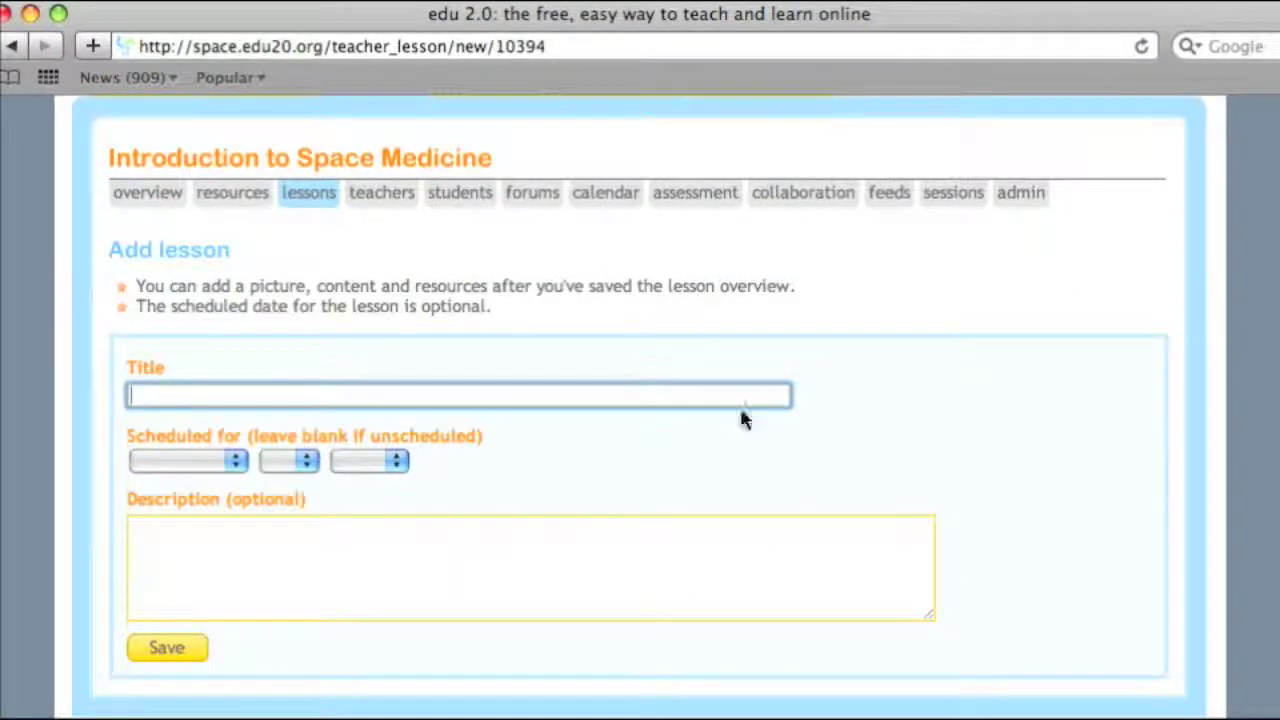
left_click(597, 391)
type("In")
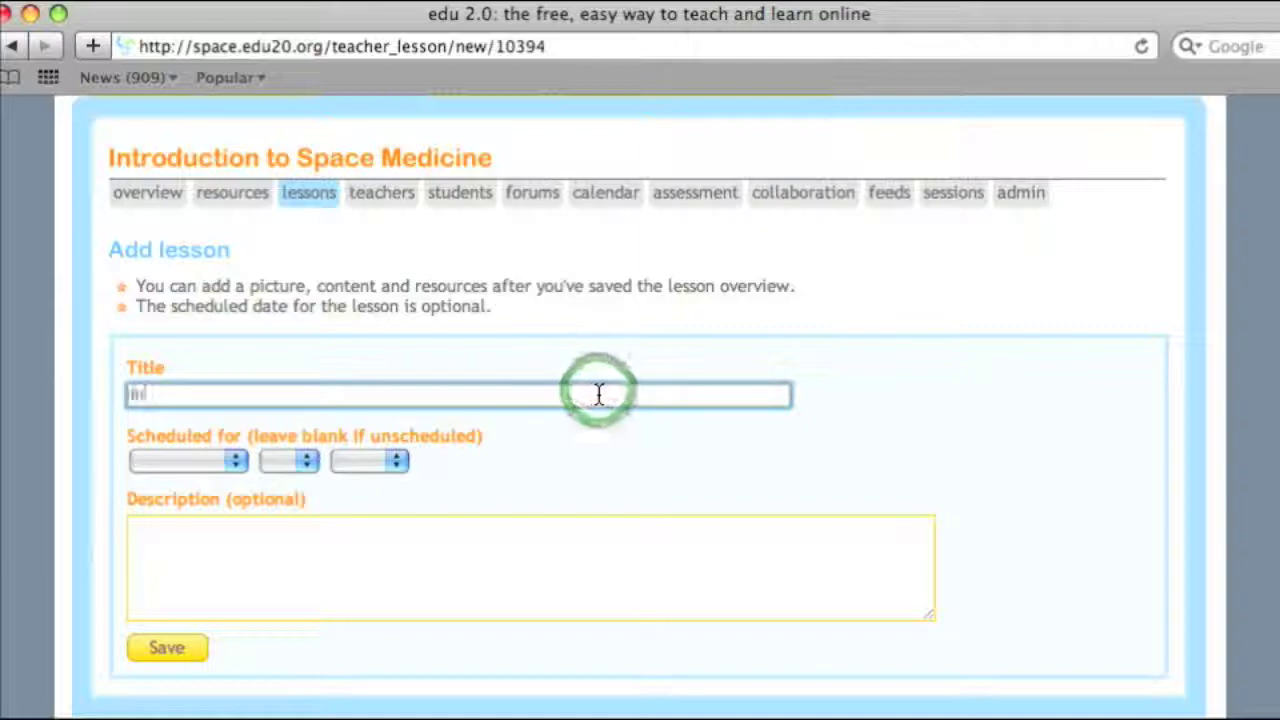
type("troduction")
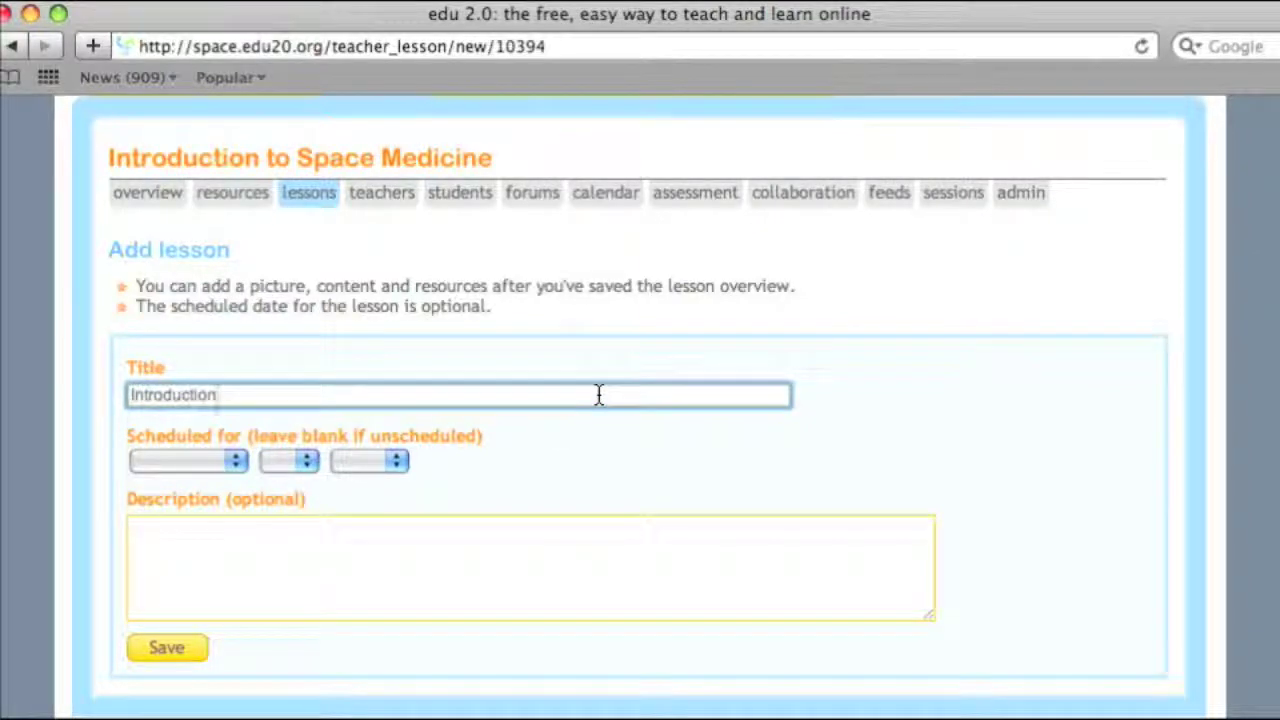
Enter the lesson description "This is an introduction to the class." and save the lesson.
left_click(257, 575)
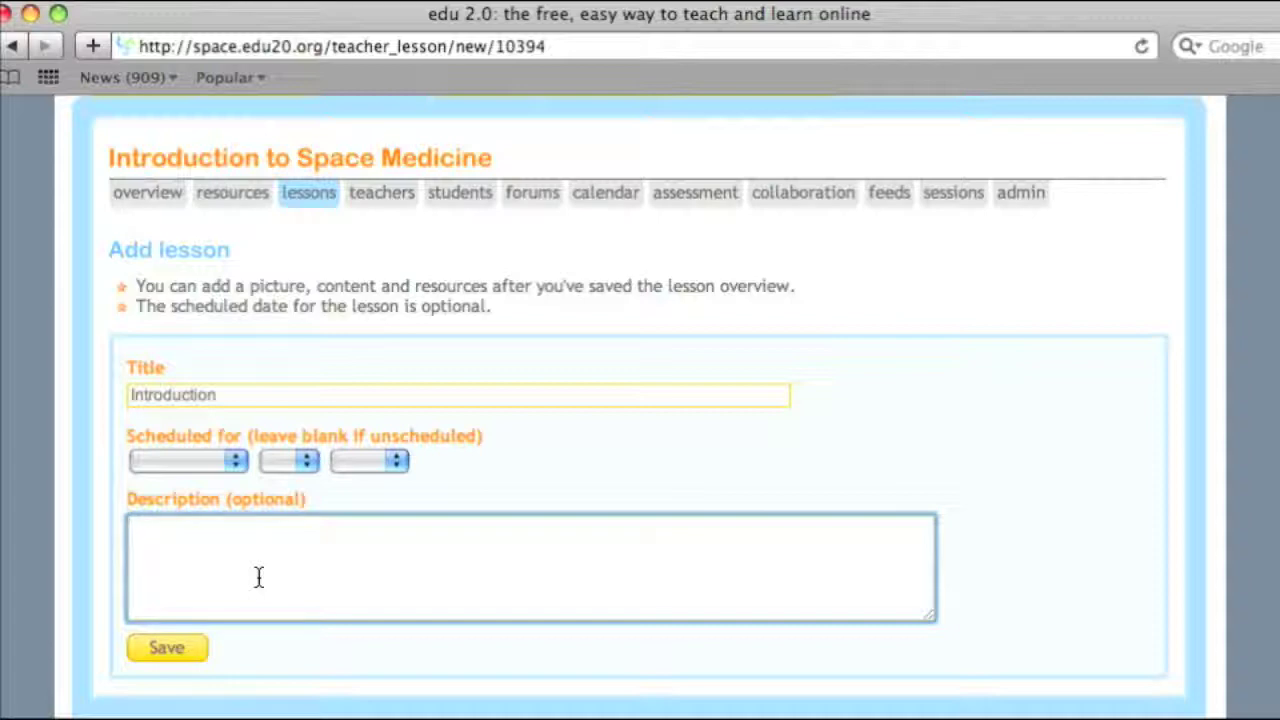
type("is is an introduction")
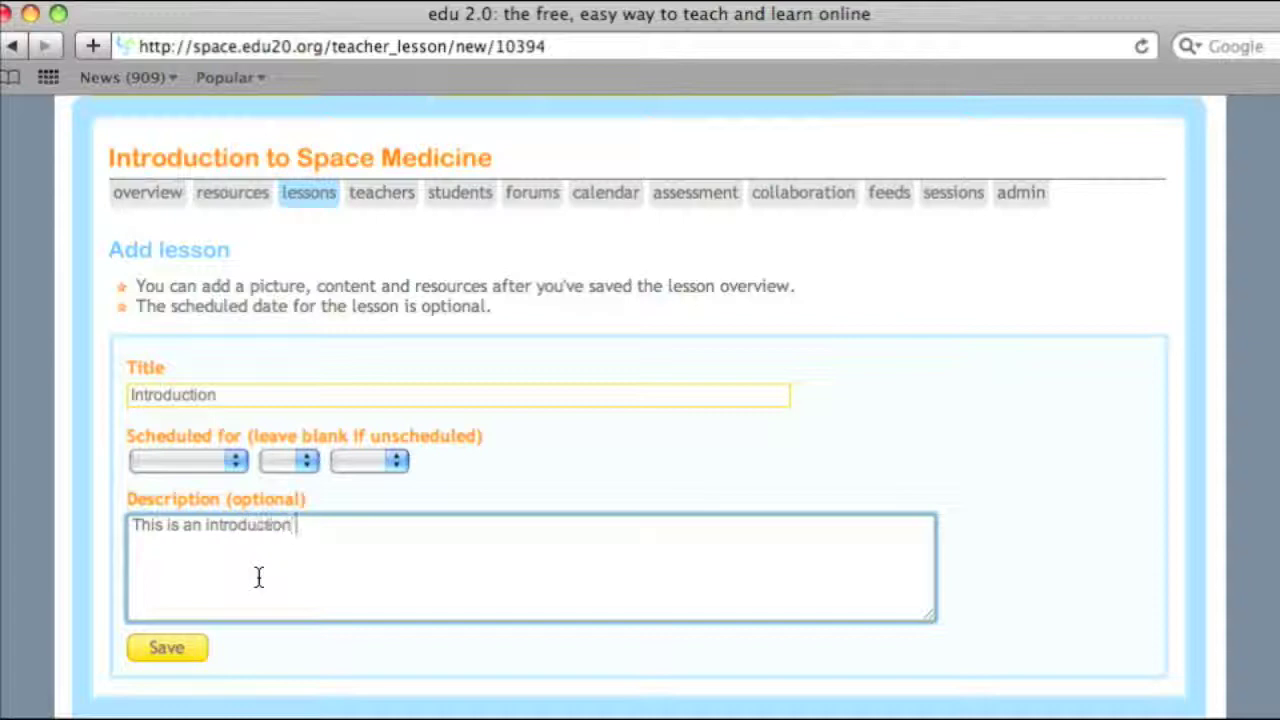
type("to the class.")
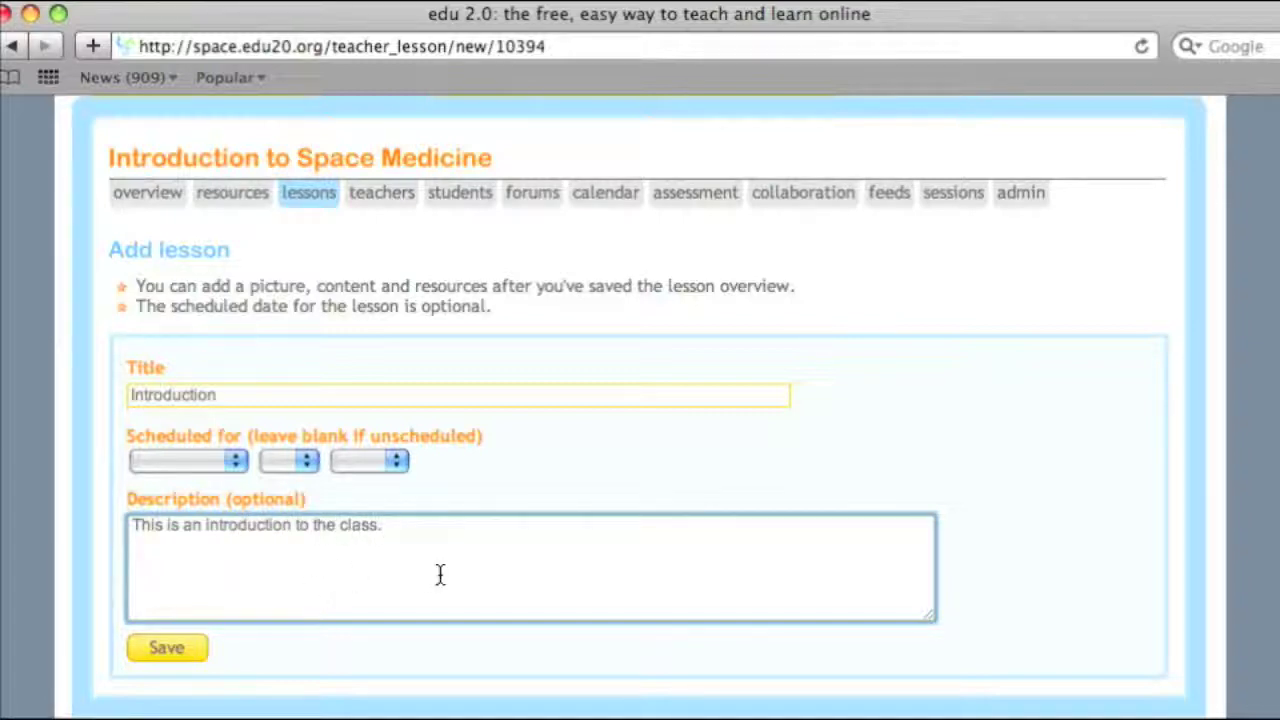
left_click(166, 648)
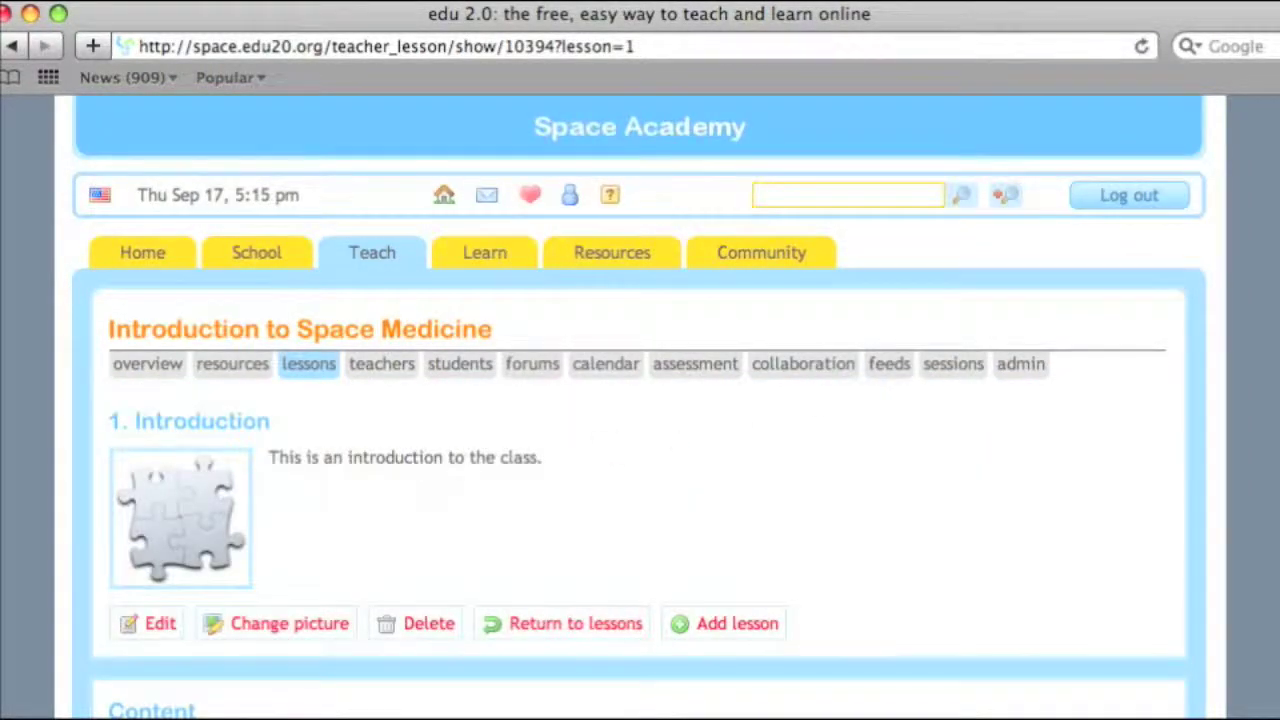
Replace the Introduction lesson's picture with medicine.jpg from the Documents folder.
scroll(640, 408, "down", 2)
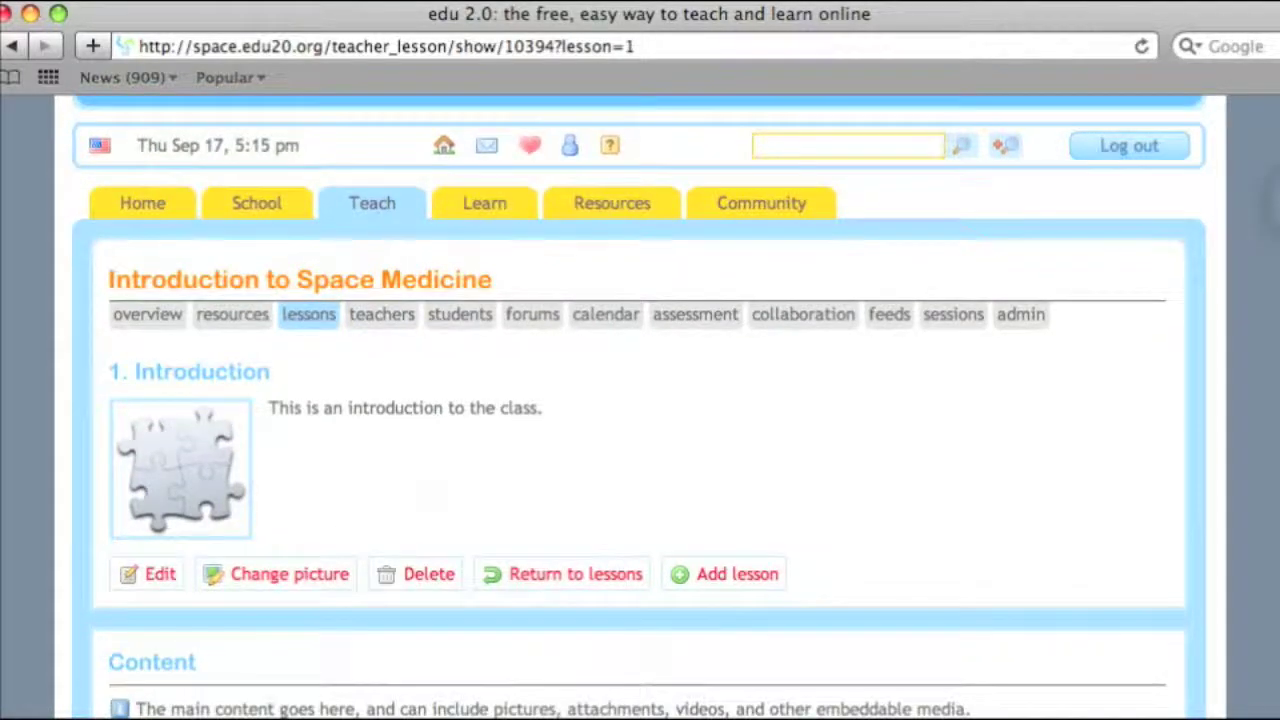
scroll(1245, 310, "down", 5)
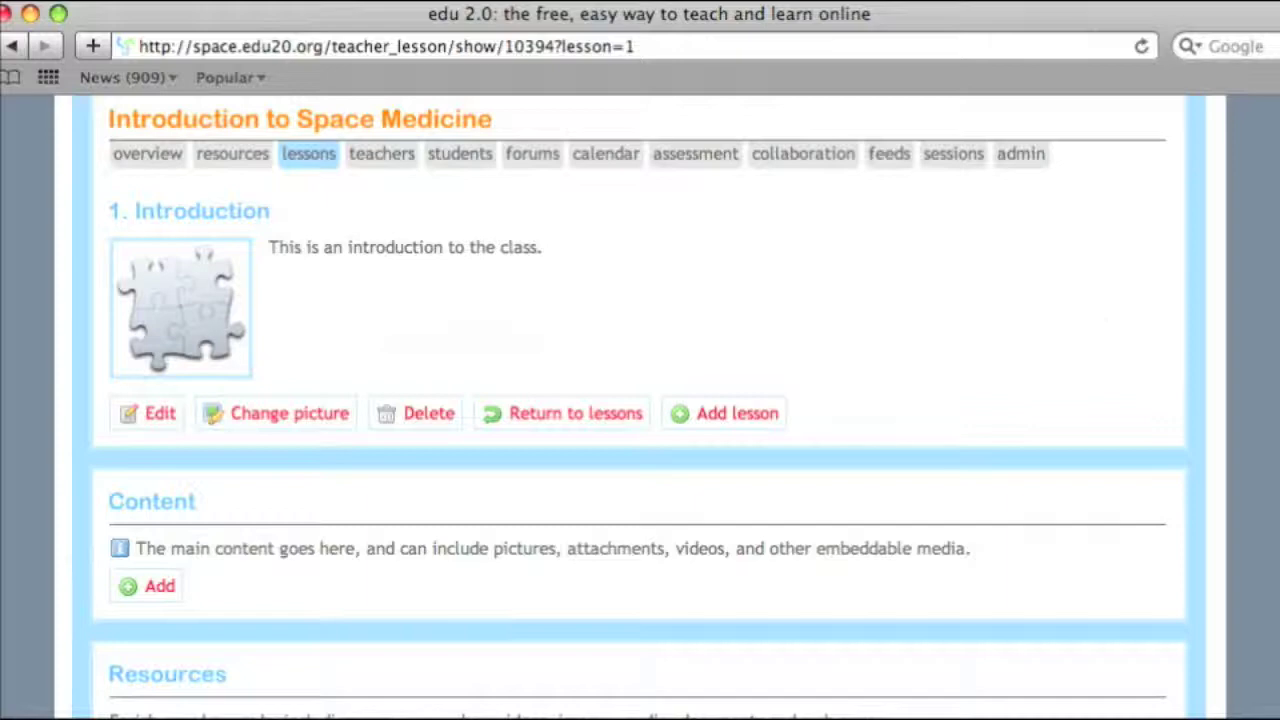
scroll(1043, 343, "down", 8)
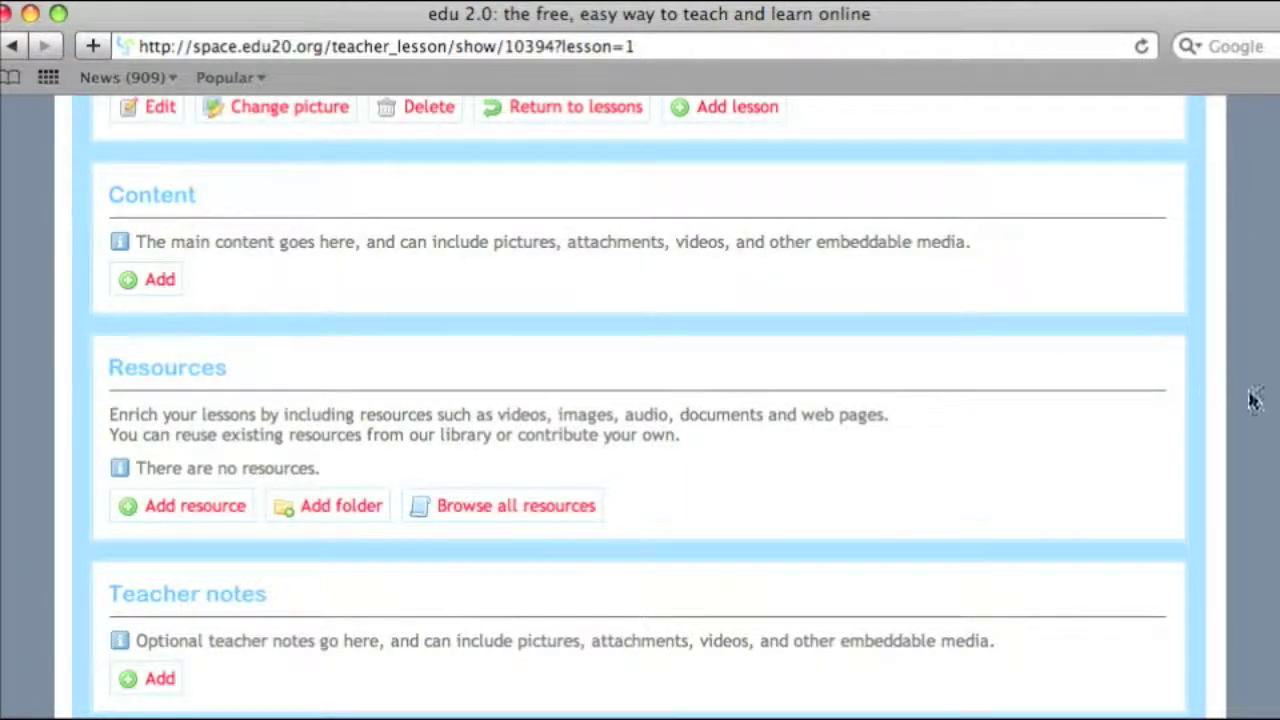
scroll(676, 400, "down", 1)
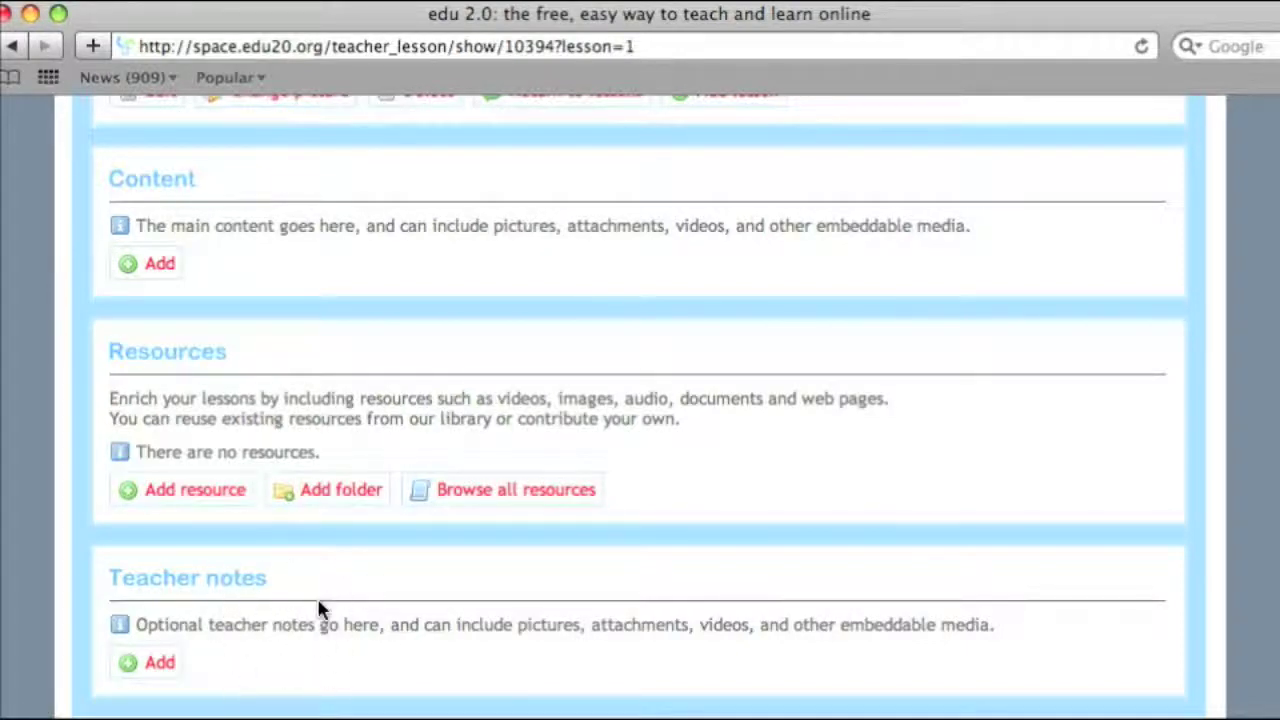
scroll(277, 483, "up", 5)
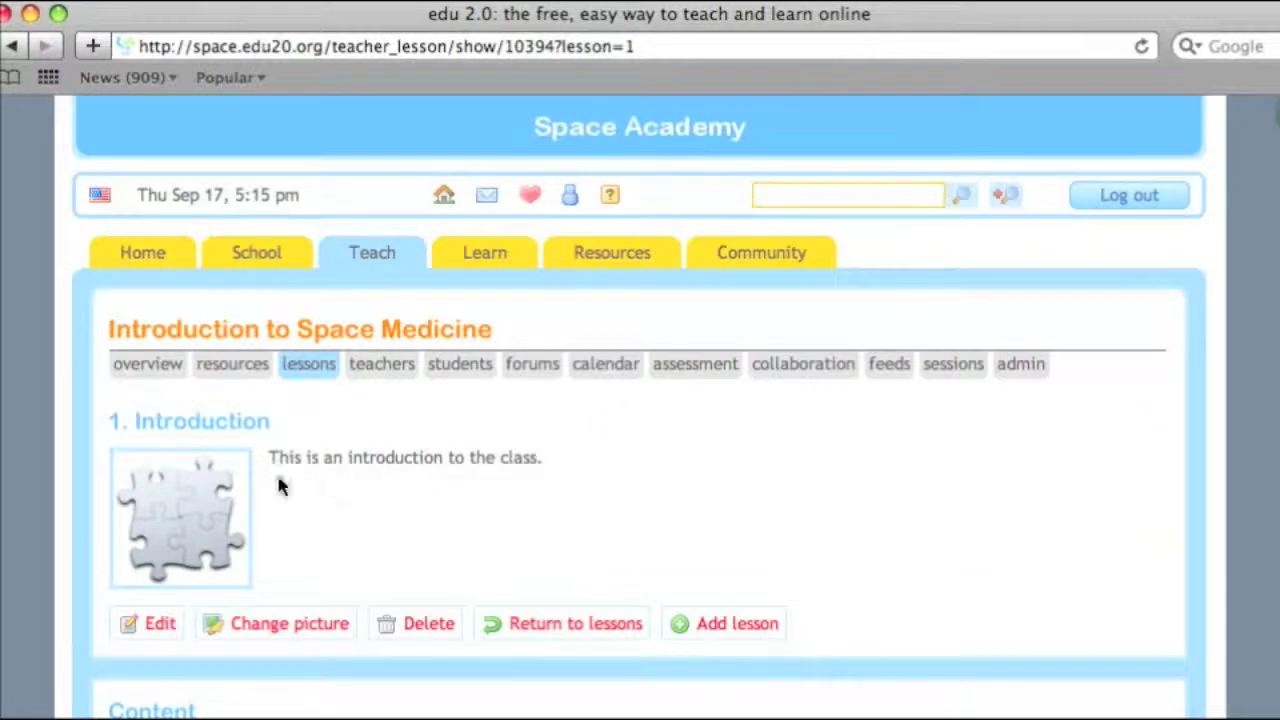
left_click(296, 630)
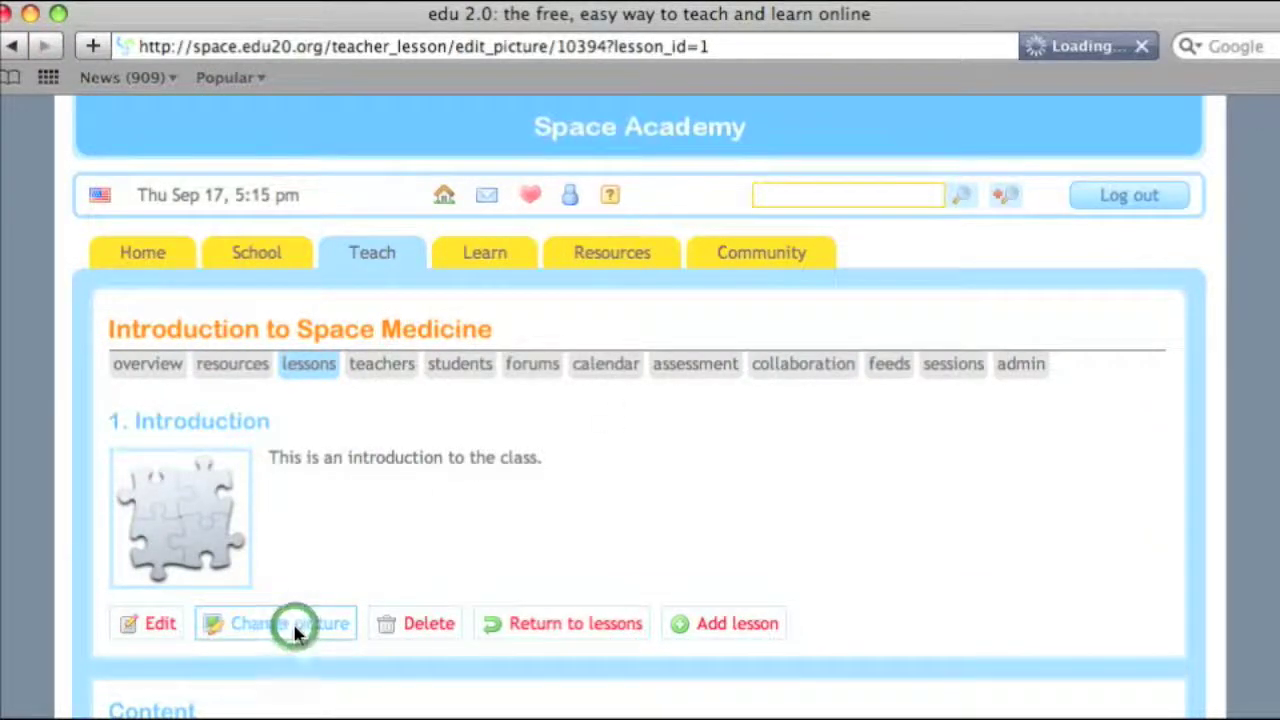
left_click(215, 703)
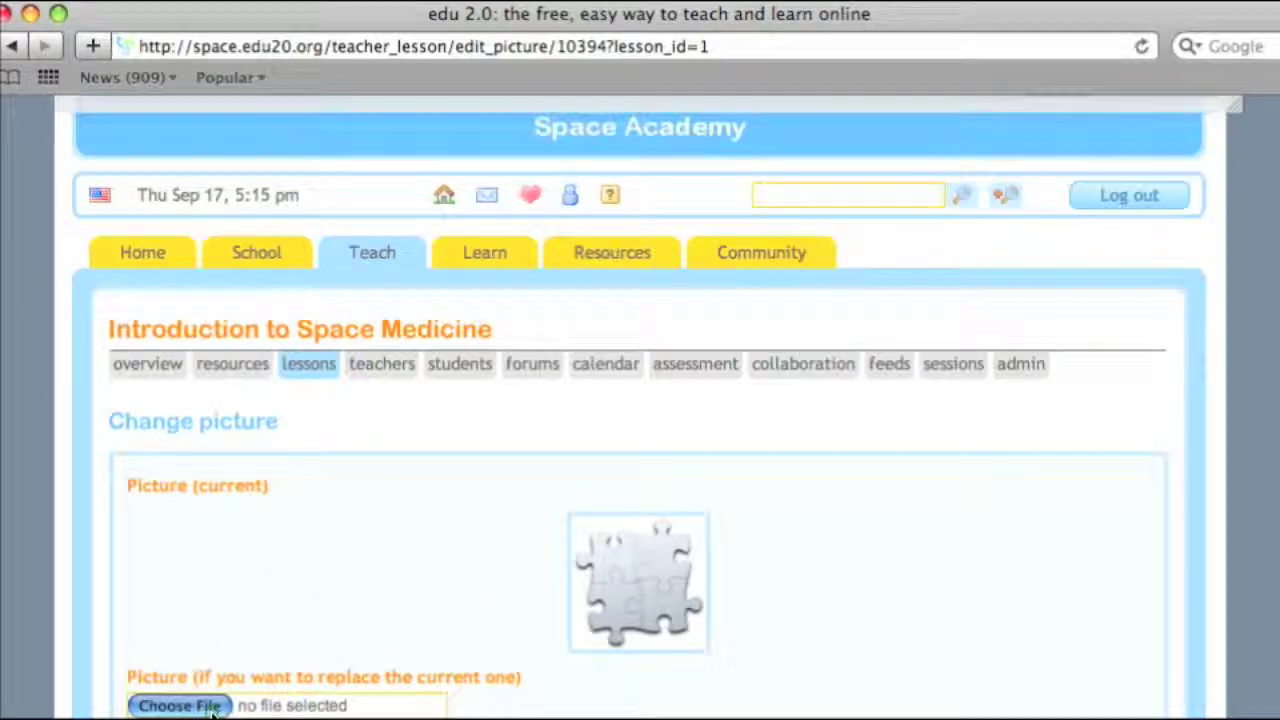
double_click(1050, 355)
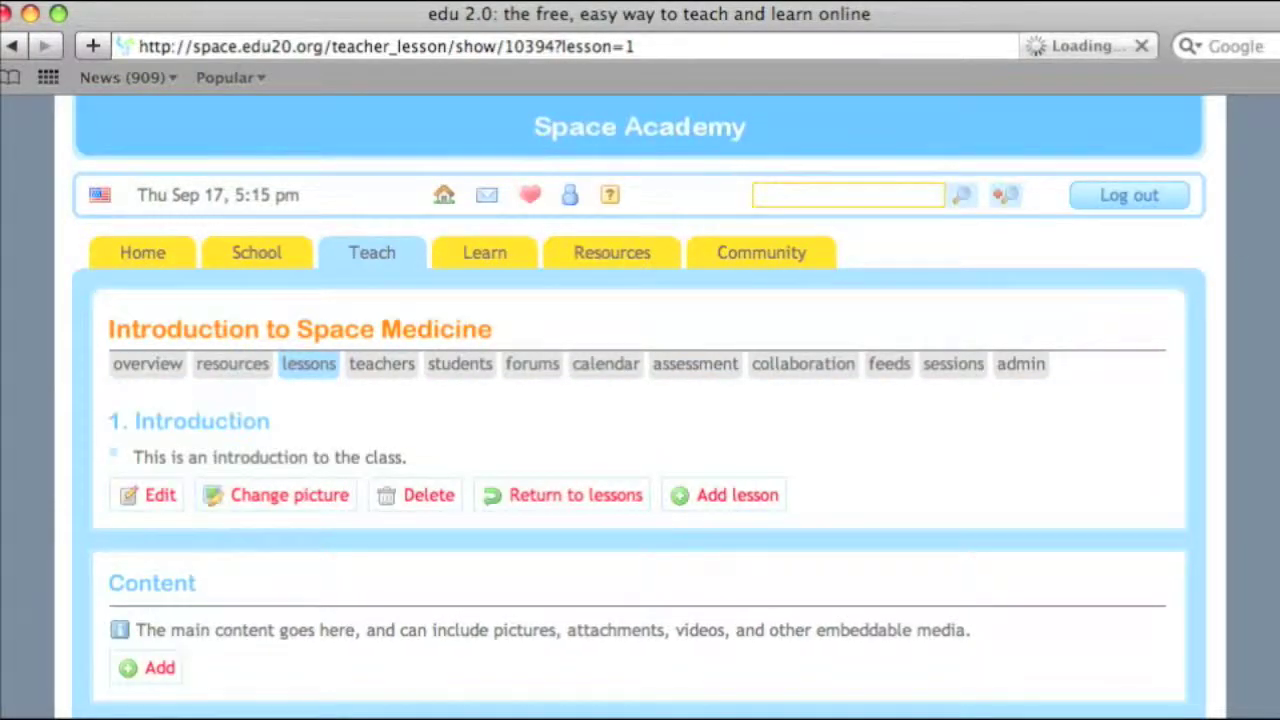
Add content to the lesson, starting with a line of random filler text beginning with "kgsdfjkhgdsfkjhg".
scroll(640, 400, "down", 3)
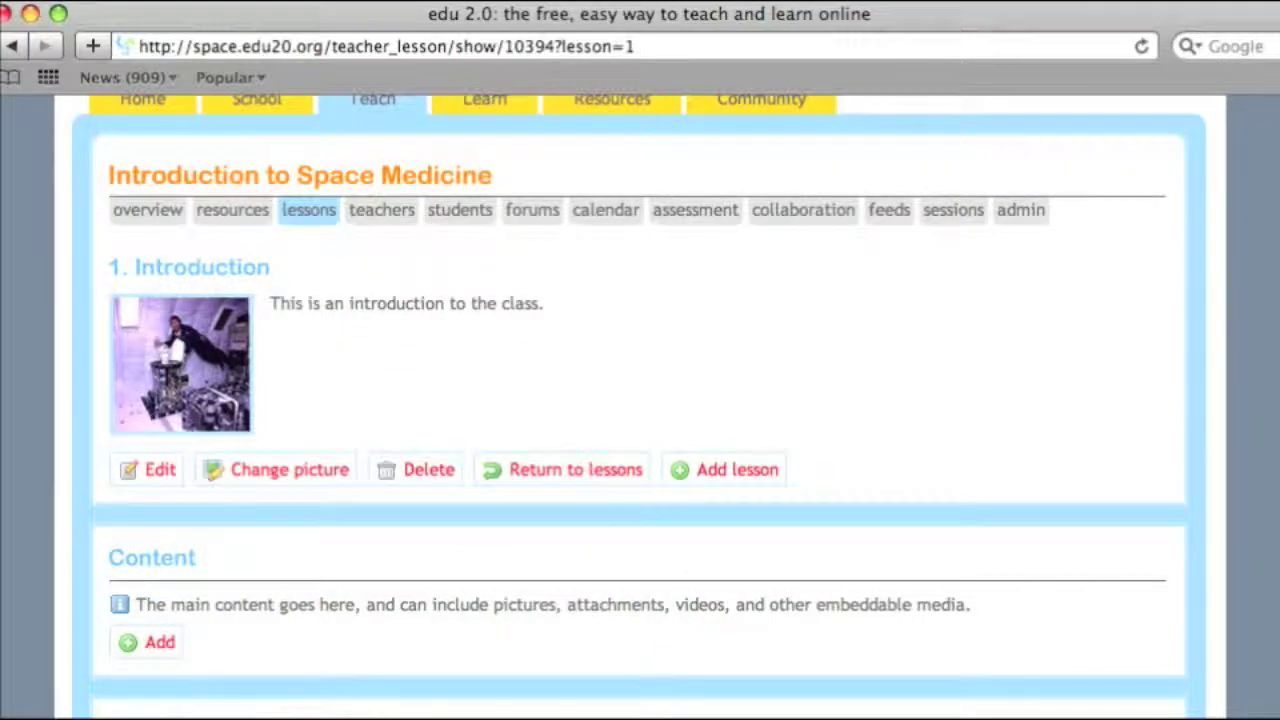
scroll(1257, 423, "down", 6)
left_click(147, 345)
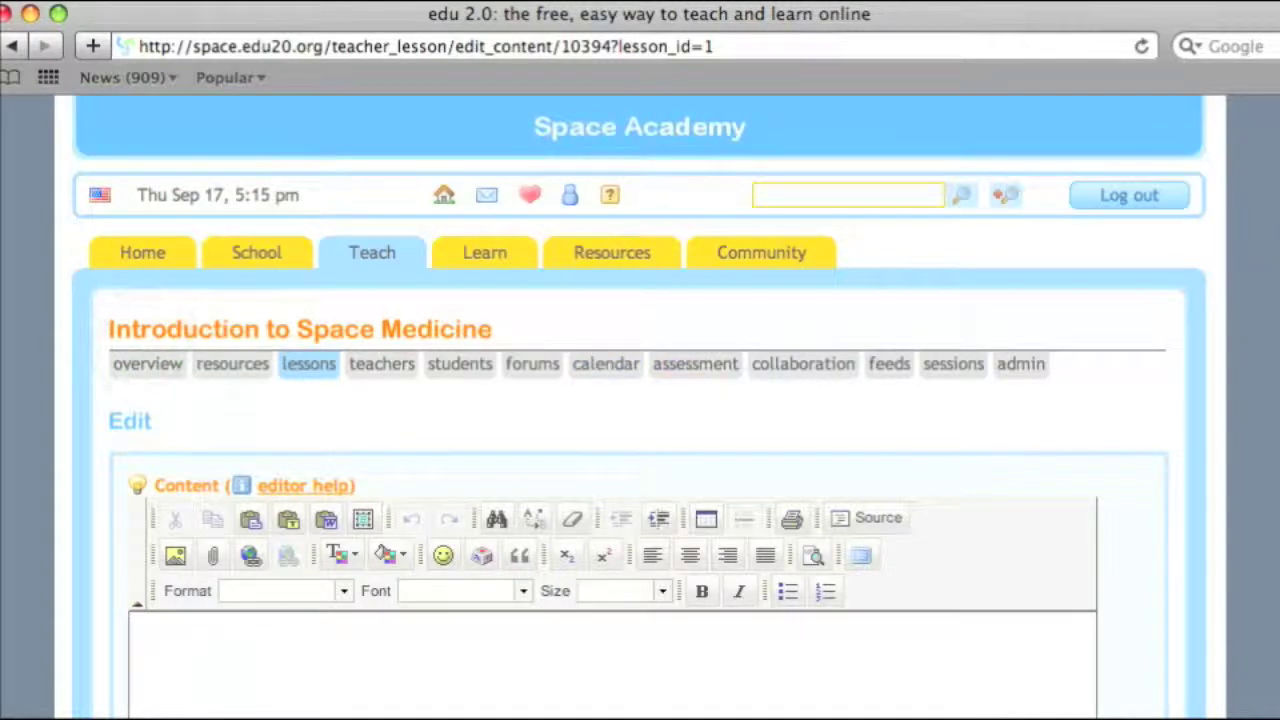
scroll(934, 374, "down", 6)
left_click(889, 349)
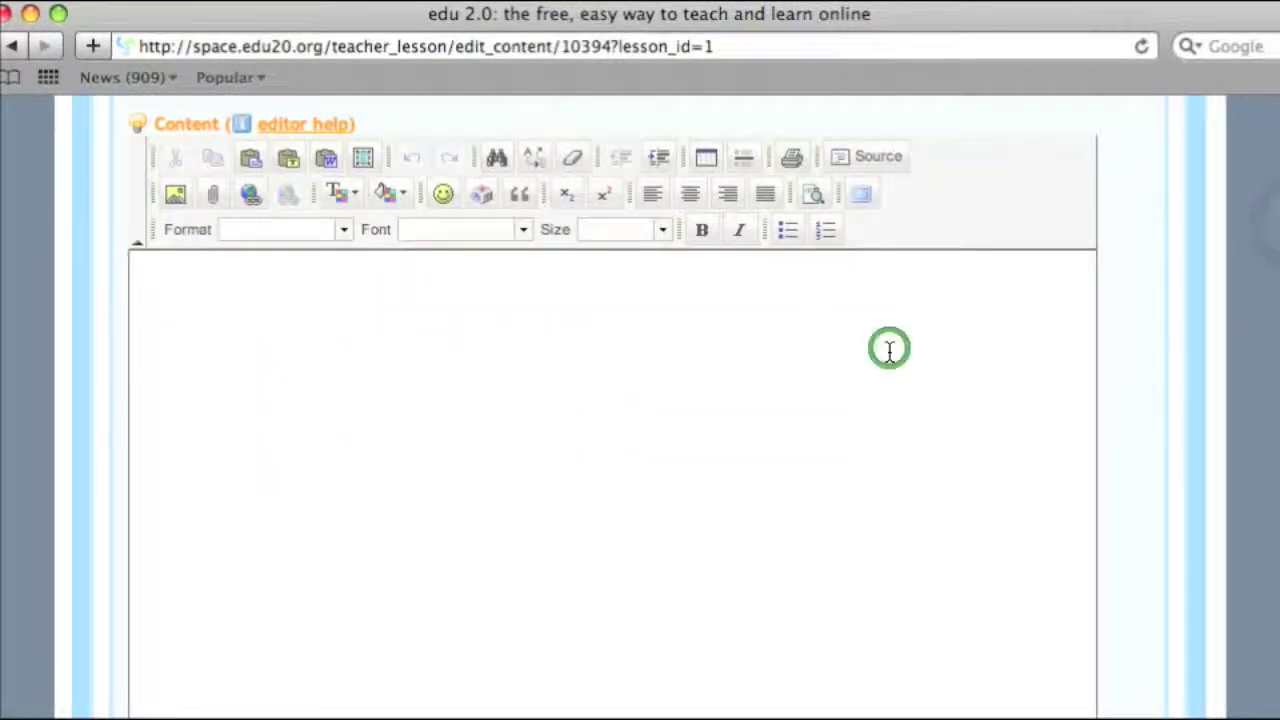
type("kgsdfjkhgdsfkjhg fdskjhgfdskjhgdfskjhg")
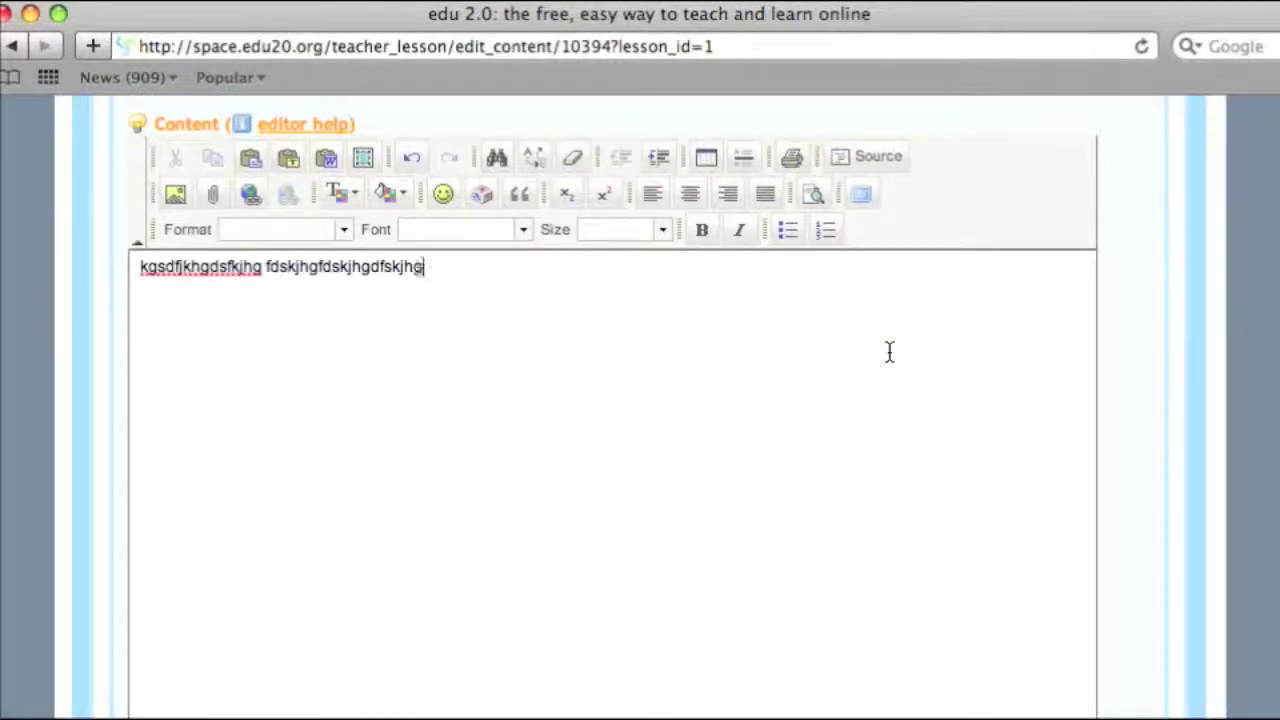
type("dfs kdfsjhgdfskhjgdfskhjgdfskjhgdfskjhgdskjhgdsf")
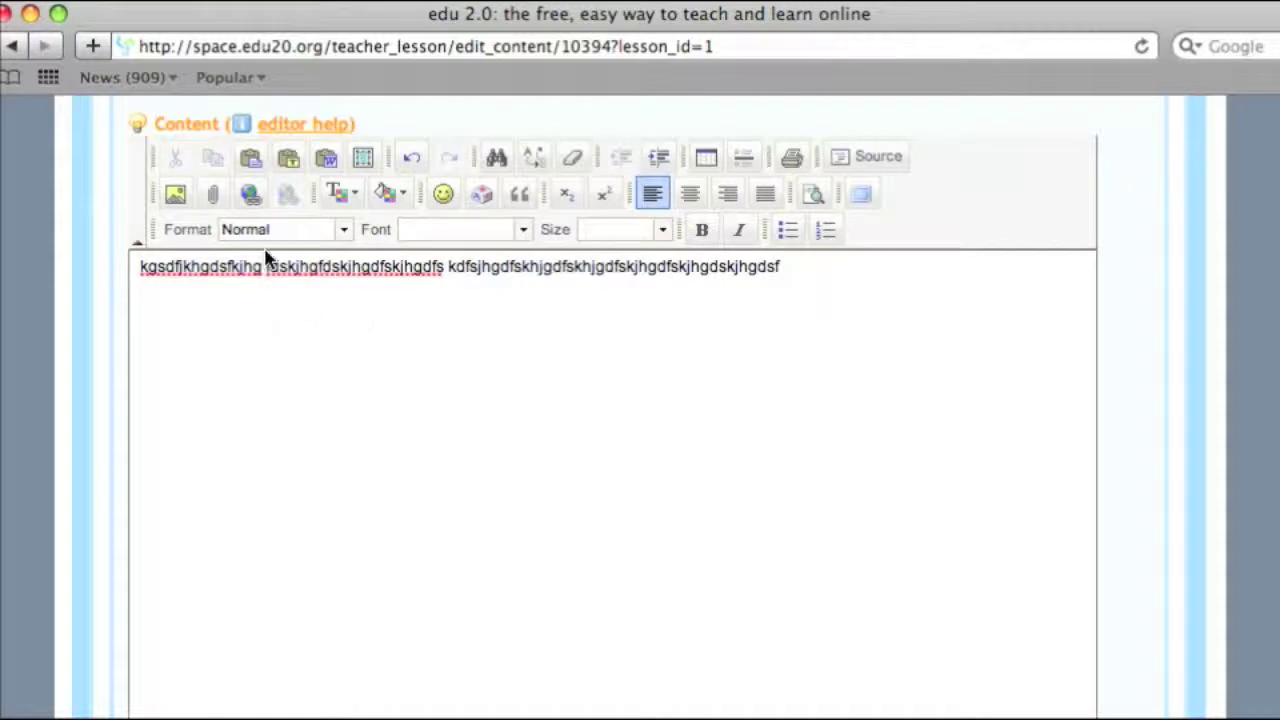
left_click(250, 195)
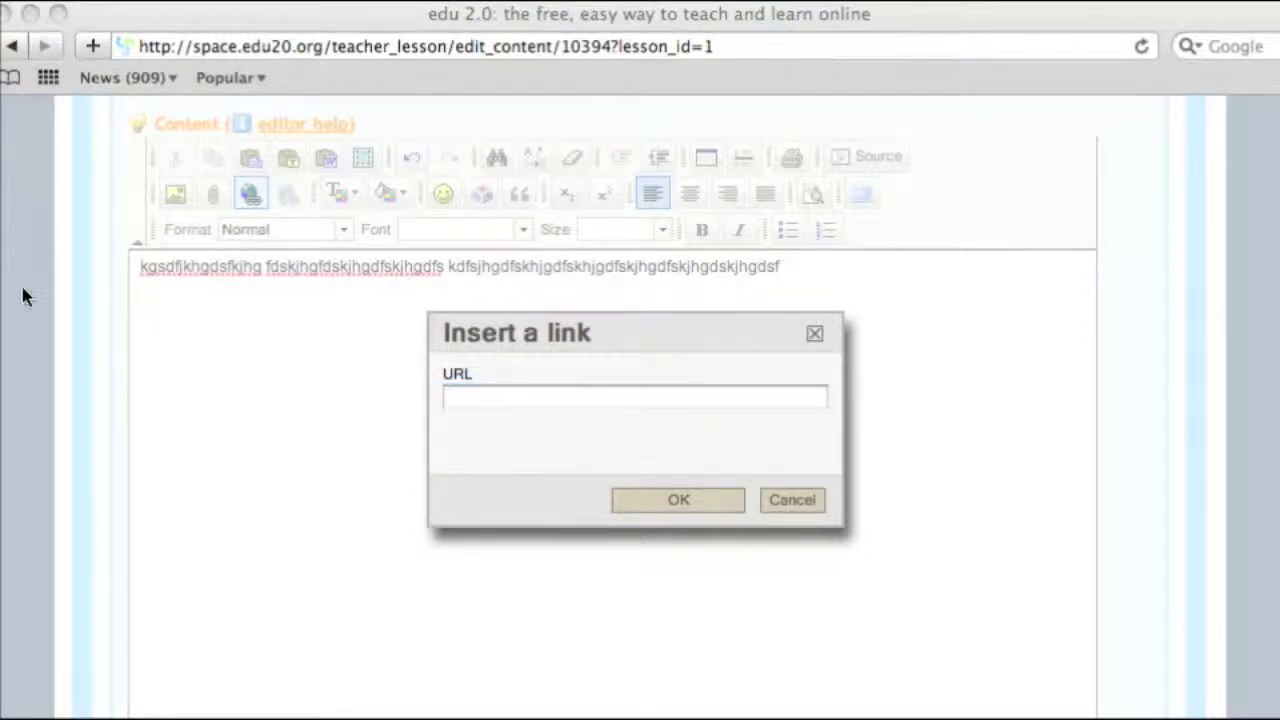
left_click(500, 397)
type("http://www.youtube.com/watch?v=XLRfLbqew")
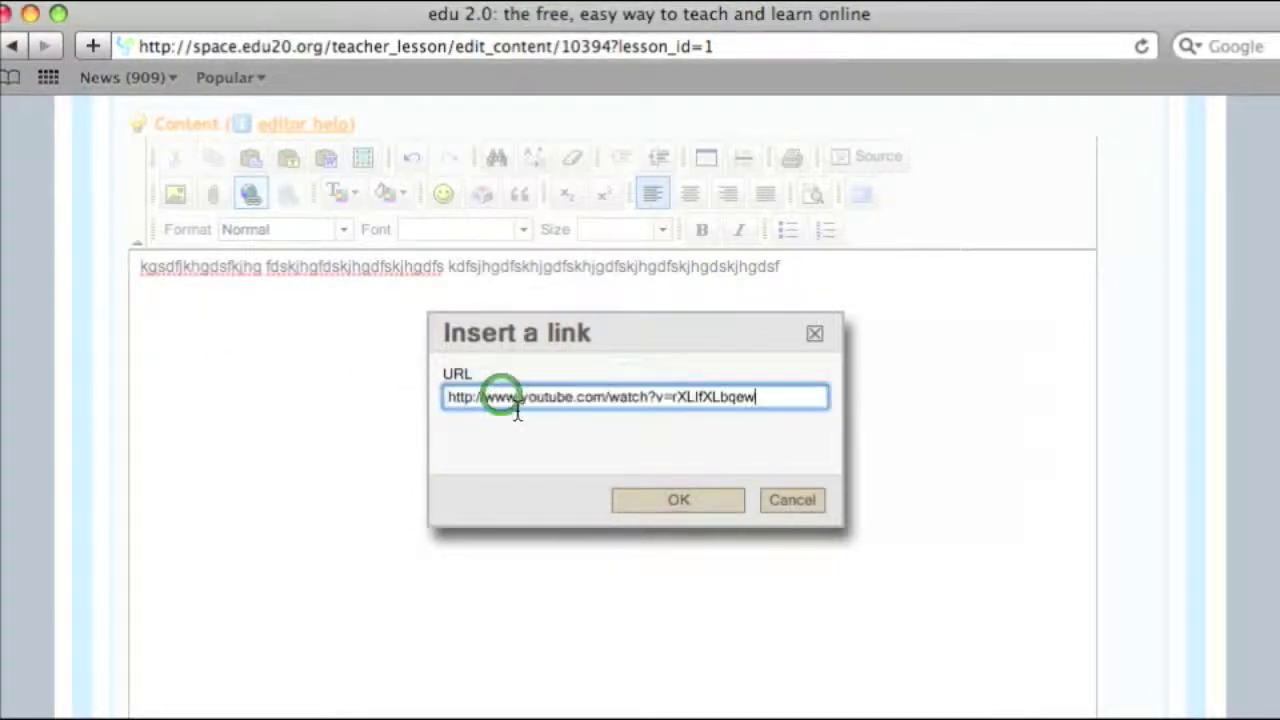
left_click(680, 502)
Add the filler line "sdfsdfsdfdsfsdfdsfsdfdsf" below the YouTube link, followed by a new empty line.
left_click(458, 304)
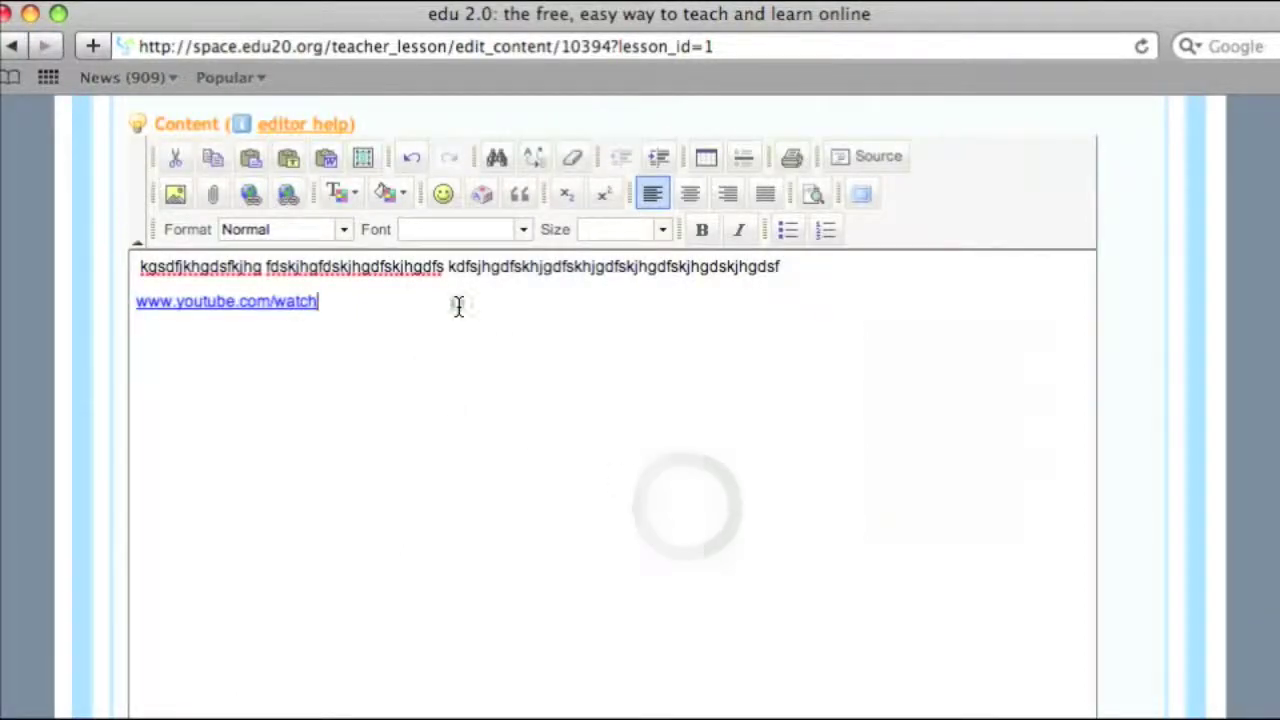
key("Return")
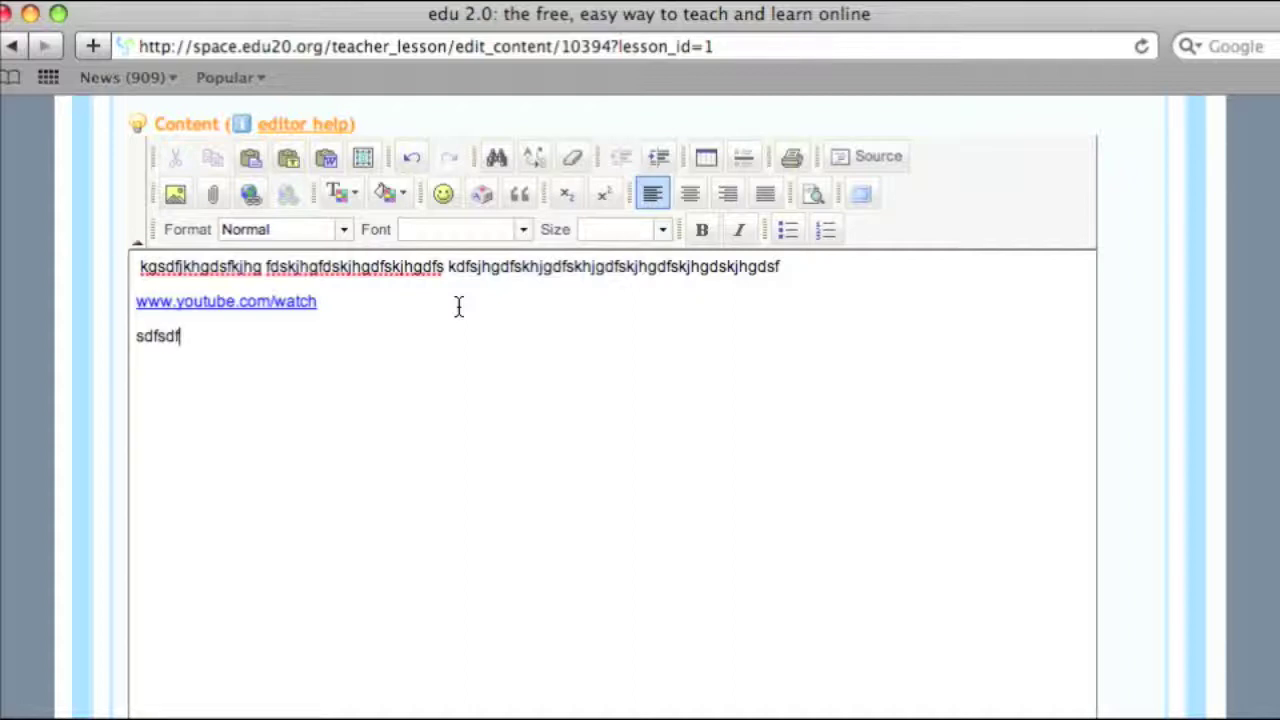
type("sdfdsfsdfdsfsdfdsf")
key("Return")
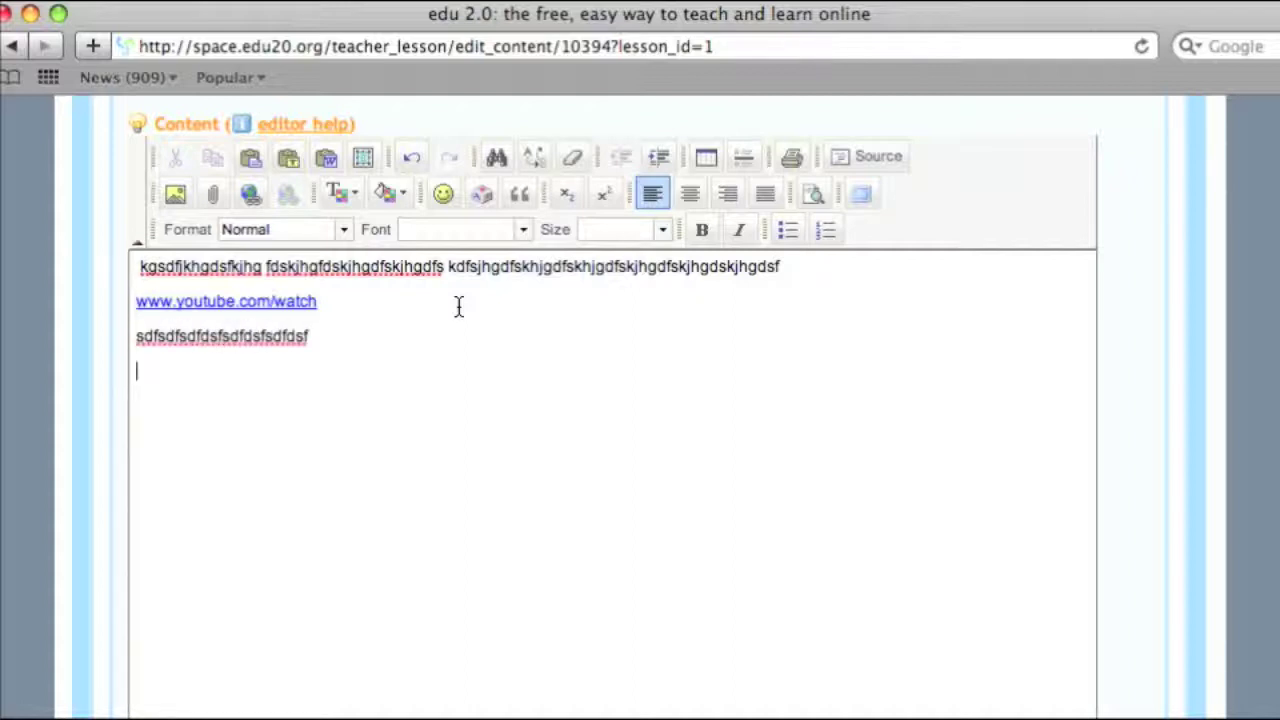
Insert the image medicine.jpg from the Documents folder on the empty line at the end of the content.
left_click(175, 193)
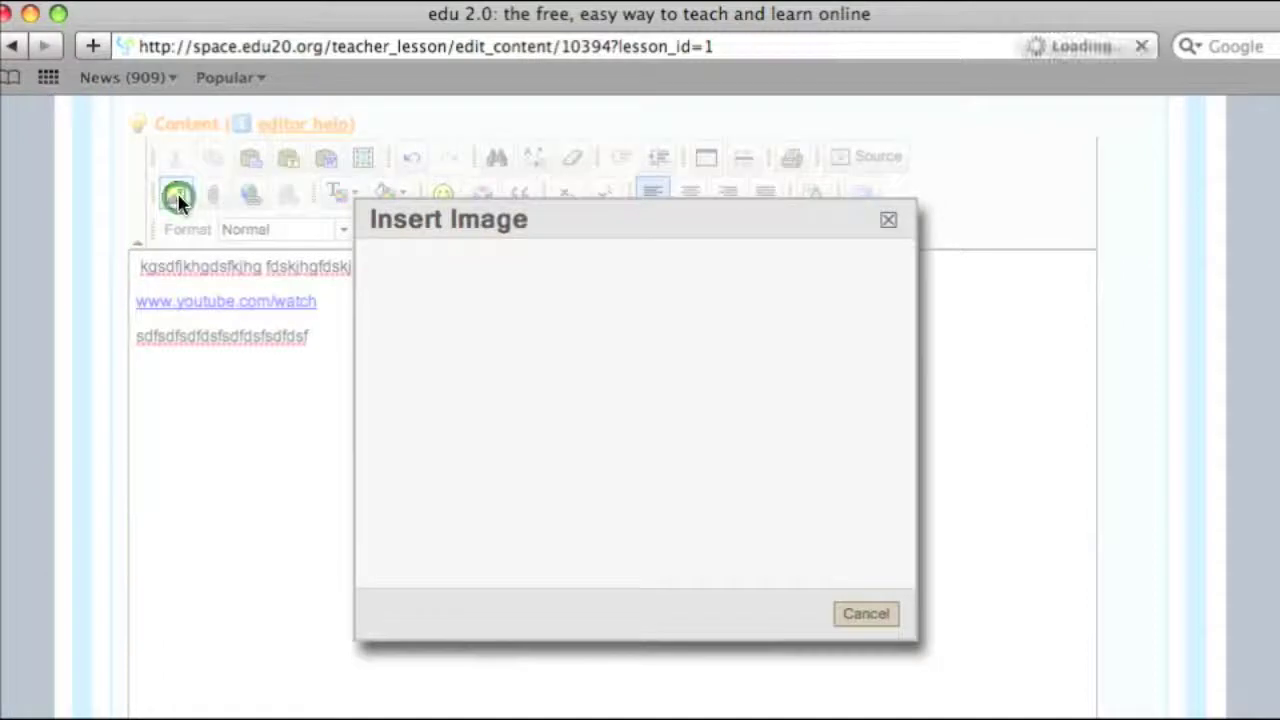
left_click(430, 283)
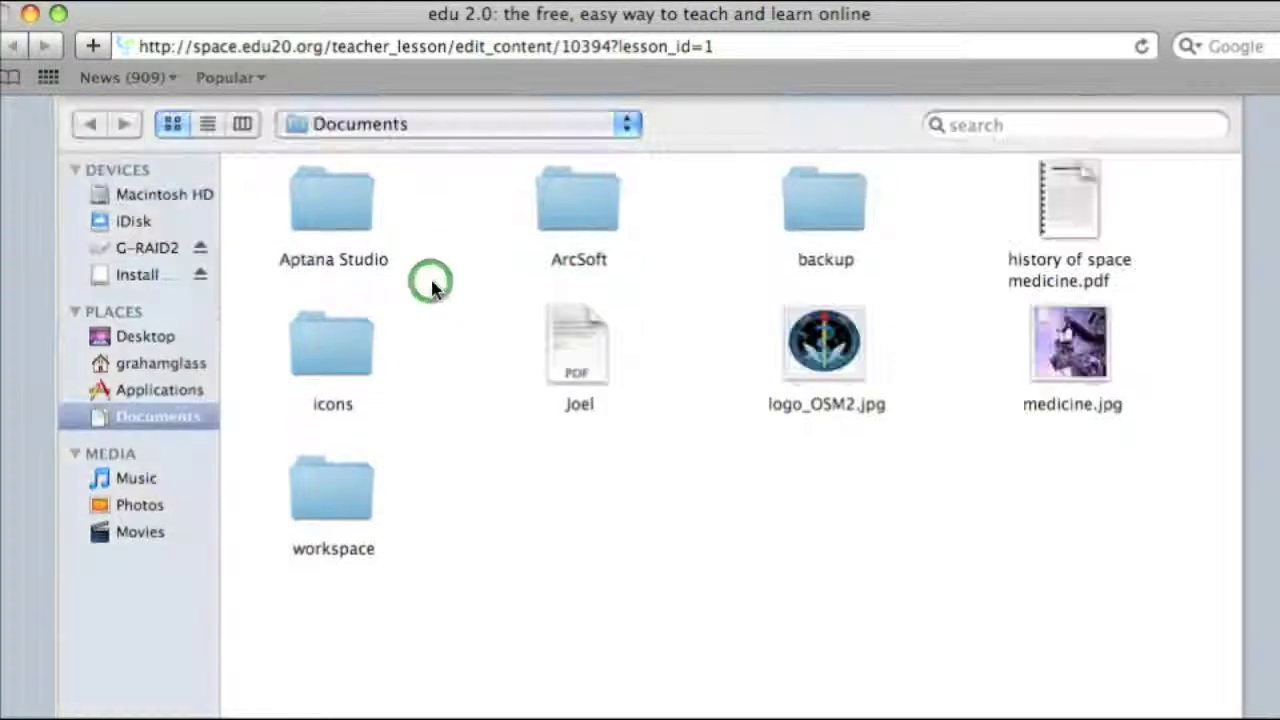
left_click(1075, 352)
double_click(1075, 350)
left_click(432, 340)
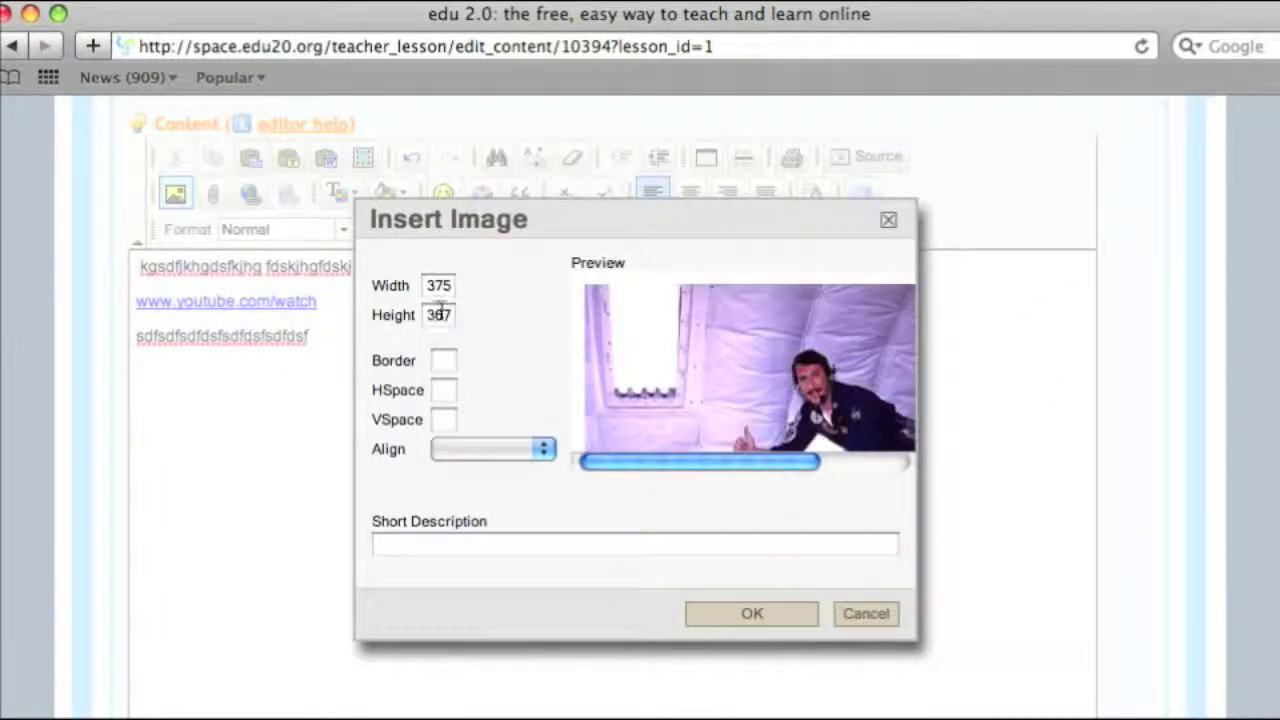
left_click(763, 614)
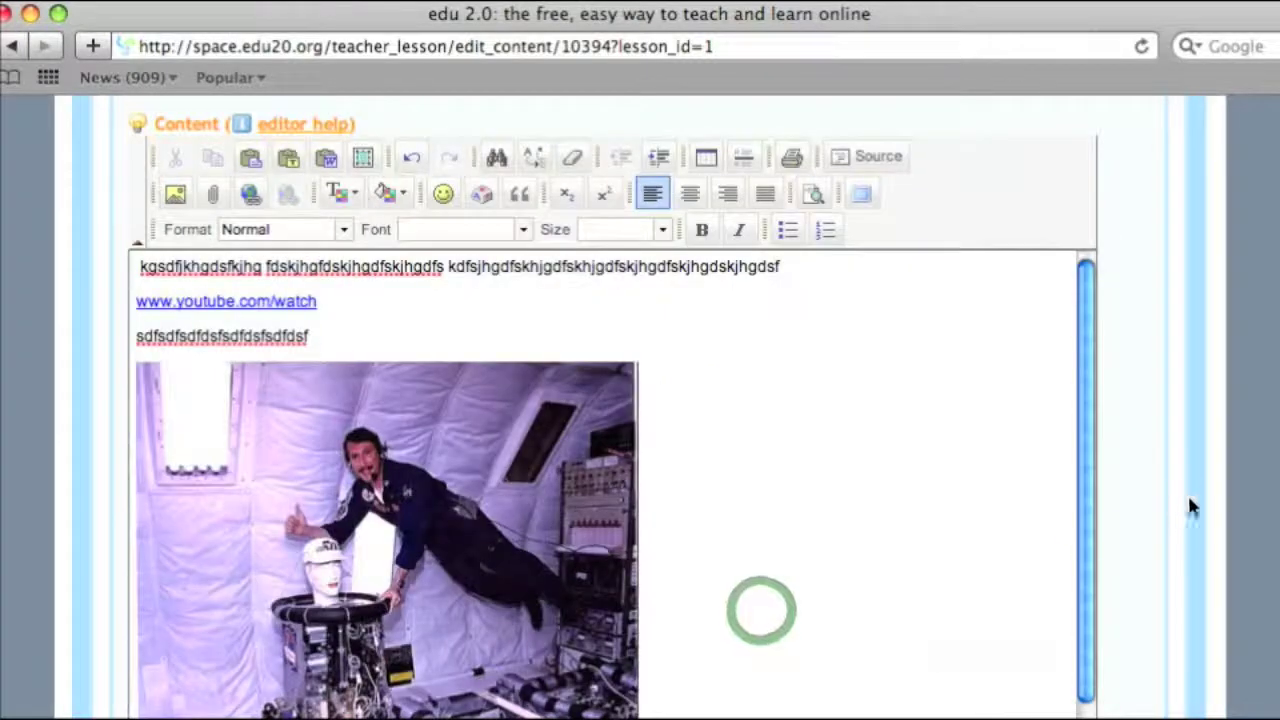
Save the lesson content and review the text, video and image on the lesson page.
scroll(1172, 500, "down", 2)
scroll(1274, 457, "down", 2)
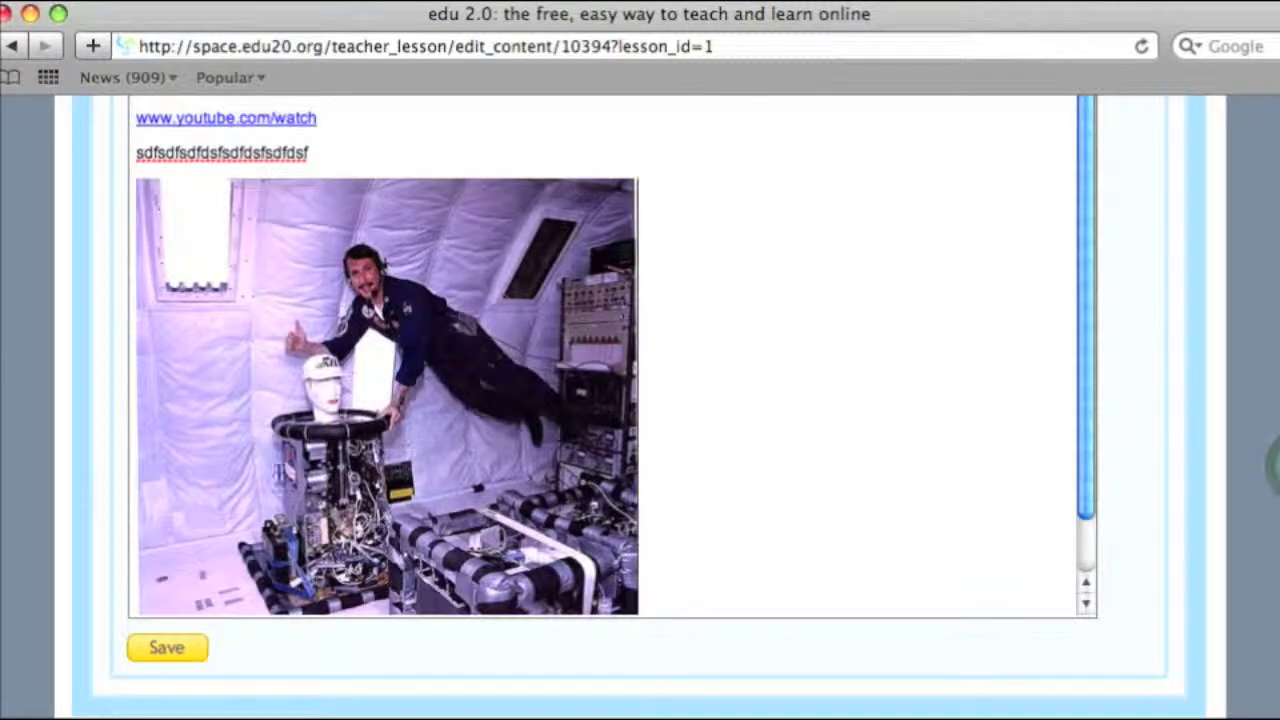
left_click(168, 649)
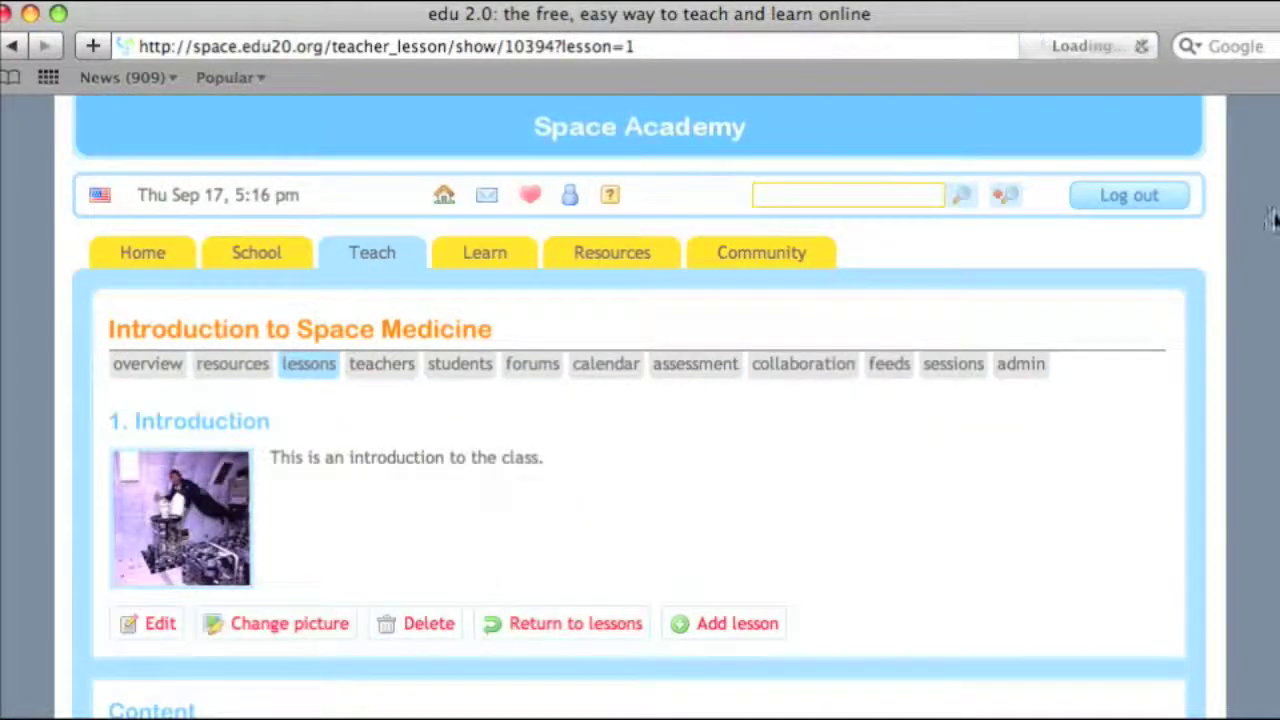
scroll(1274, 217, "down", 4)
scroll(1274, 217, "down", 3)
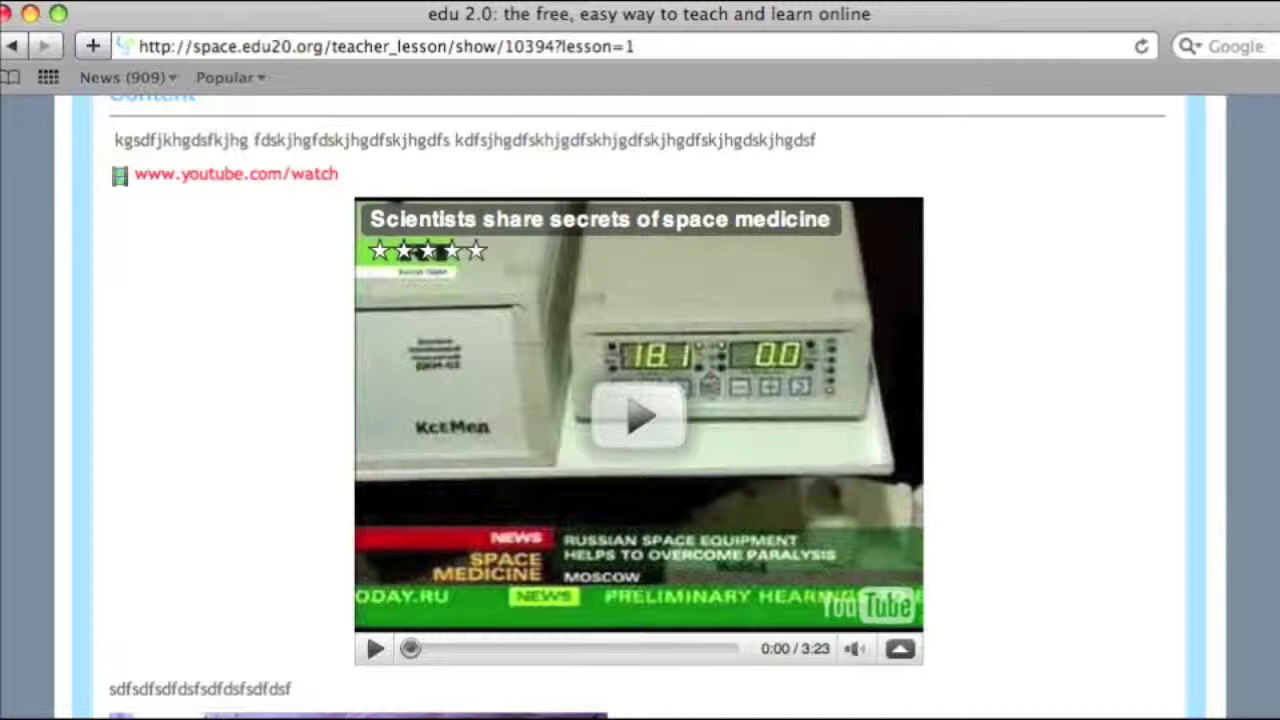
scroll(640, 400, "down", 6)
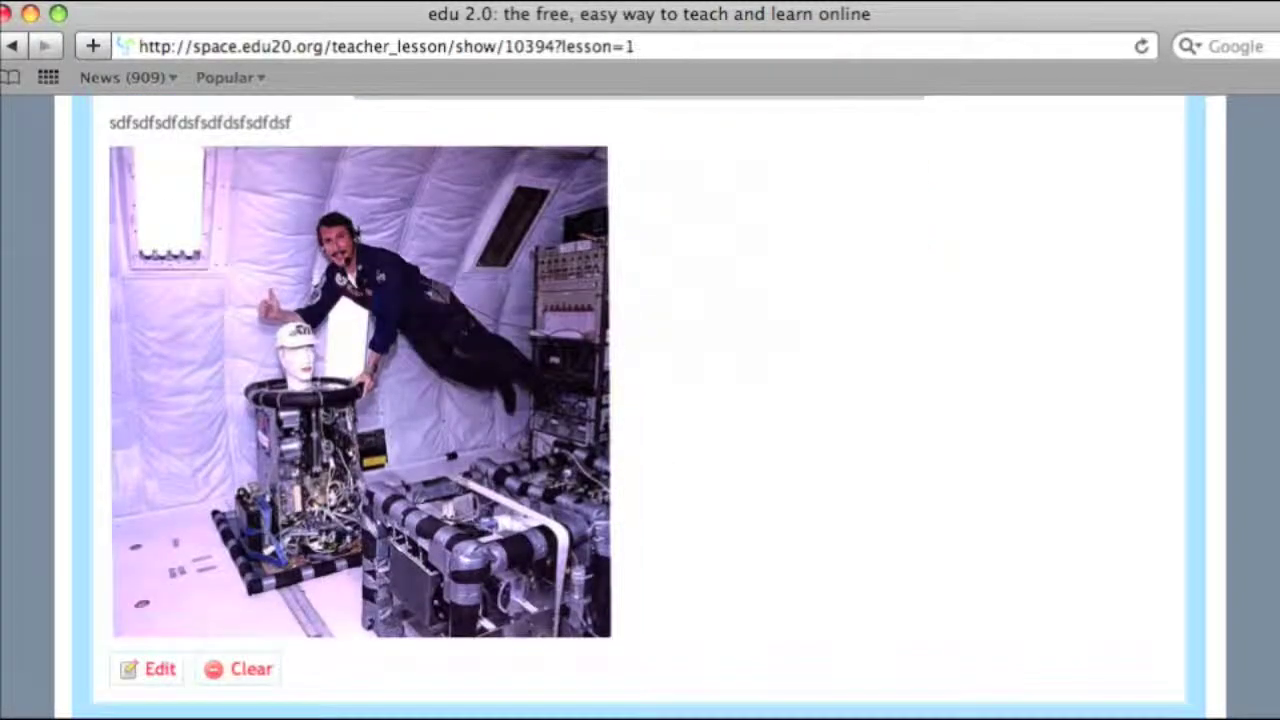
scroll(640, 400, "down", 4)
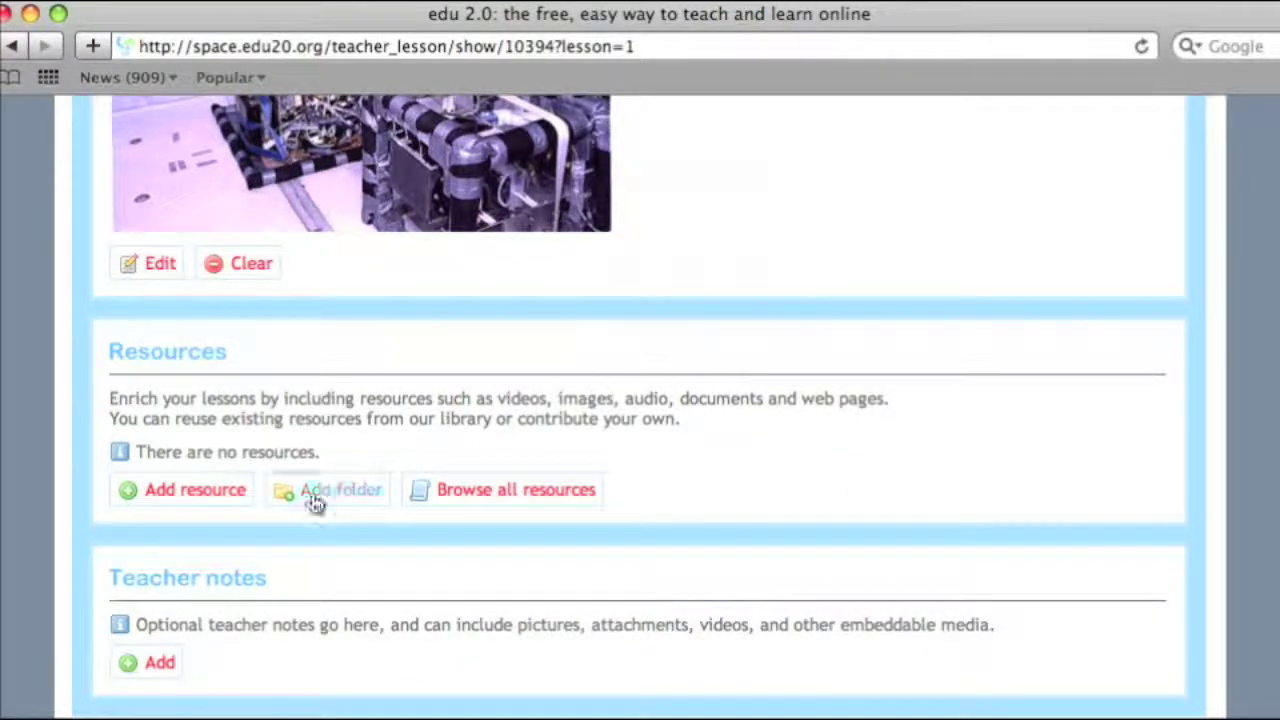
left_click(198, 500)
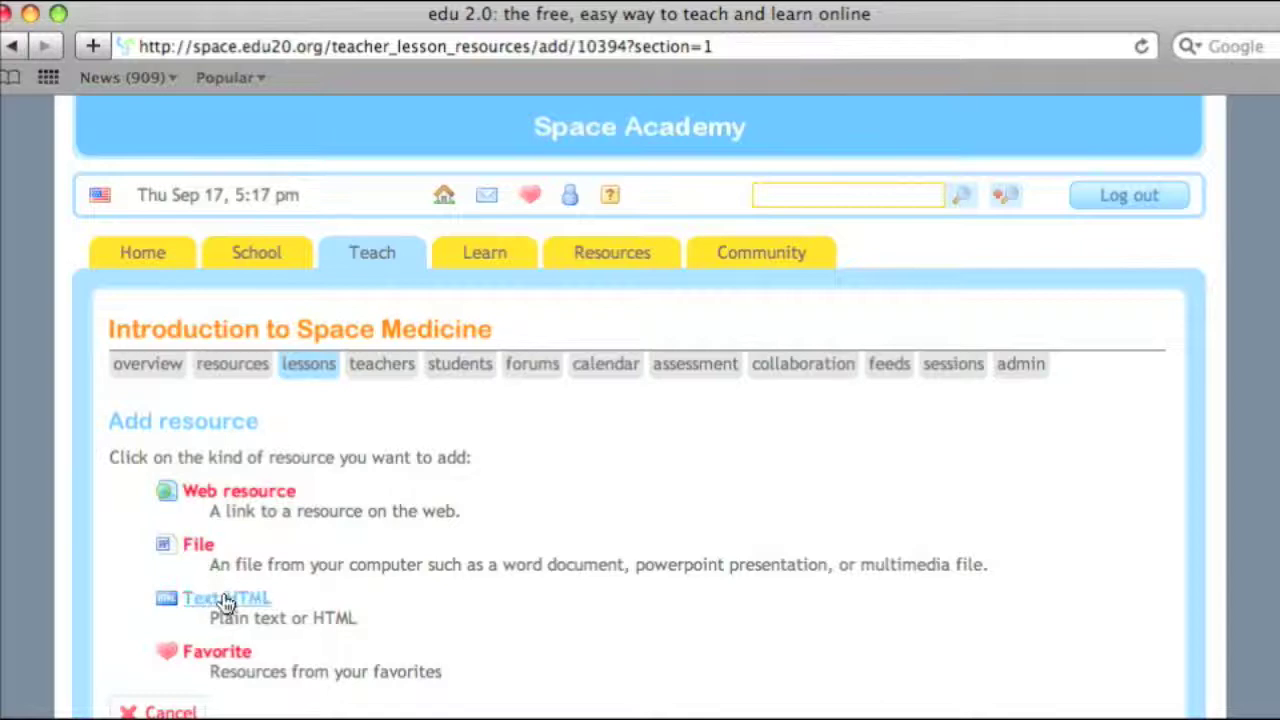
left_click(256, 499)
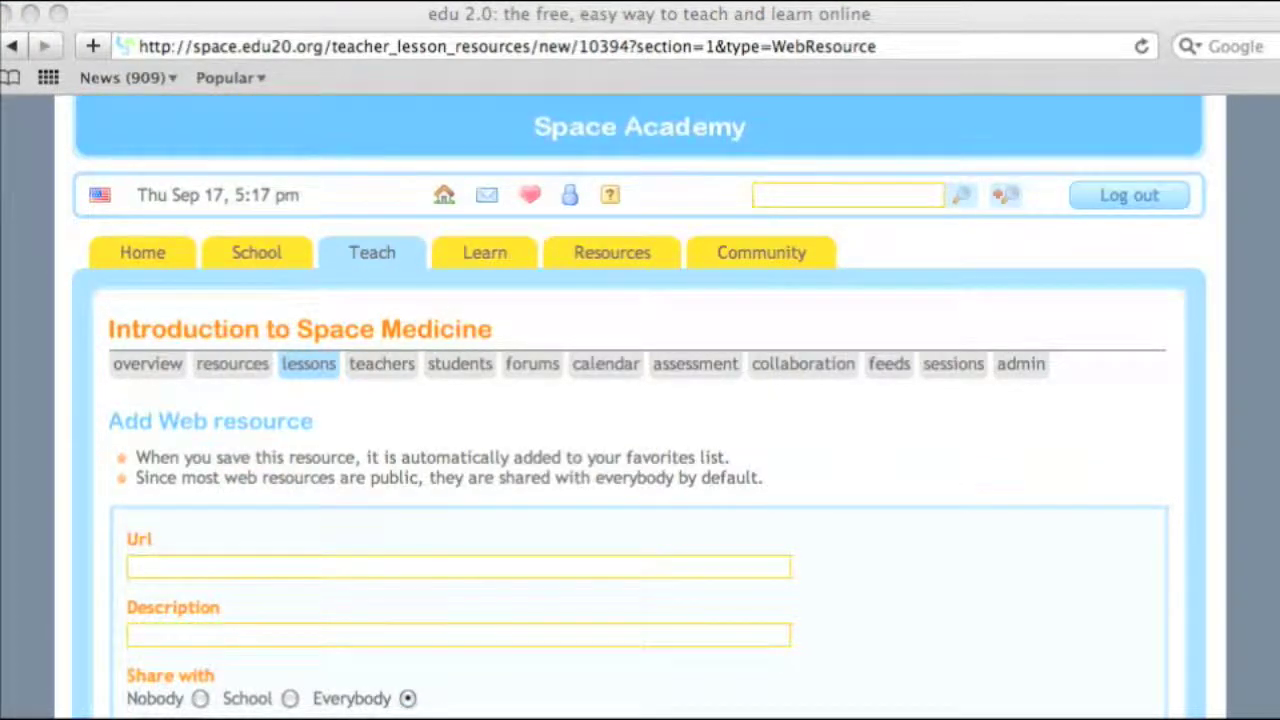
left_click(160, 565)
type("http://en.wikipedia.org/wiki/Space_medicine")
left_click(177, 634)
type("Wikipedia")
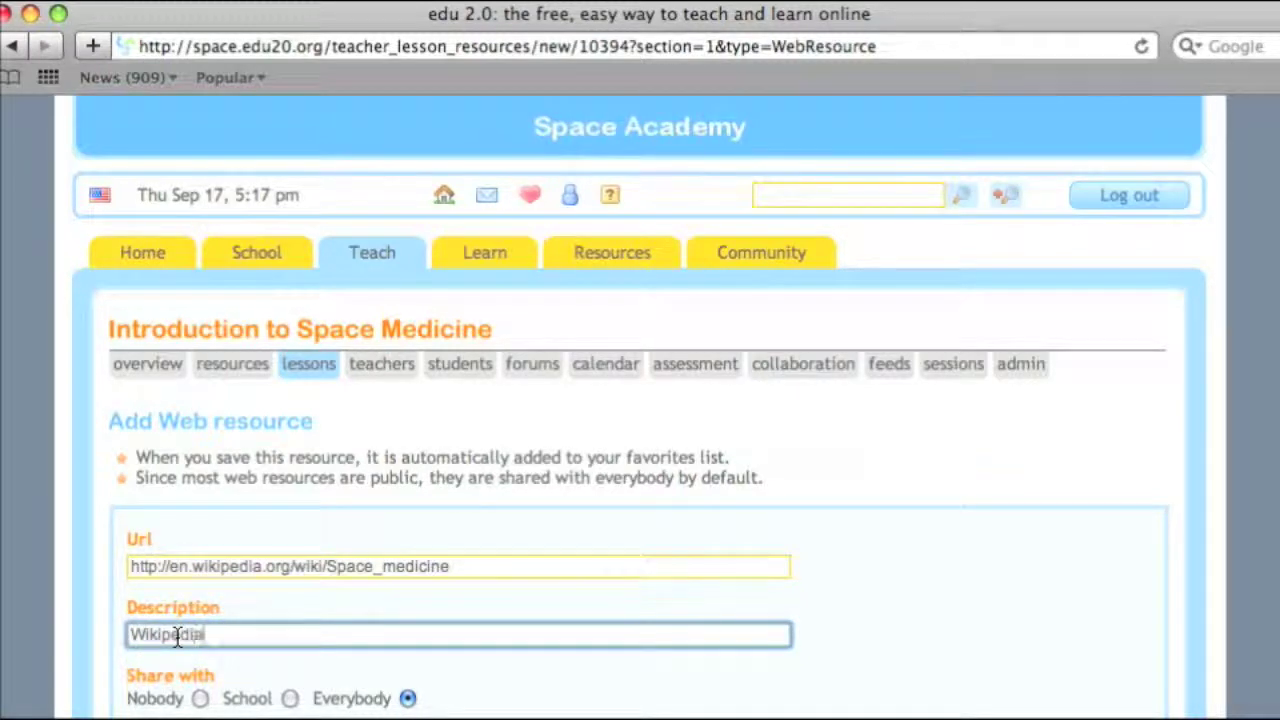
type(" entry")
scroll(177, 634, "down", 2)
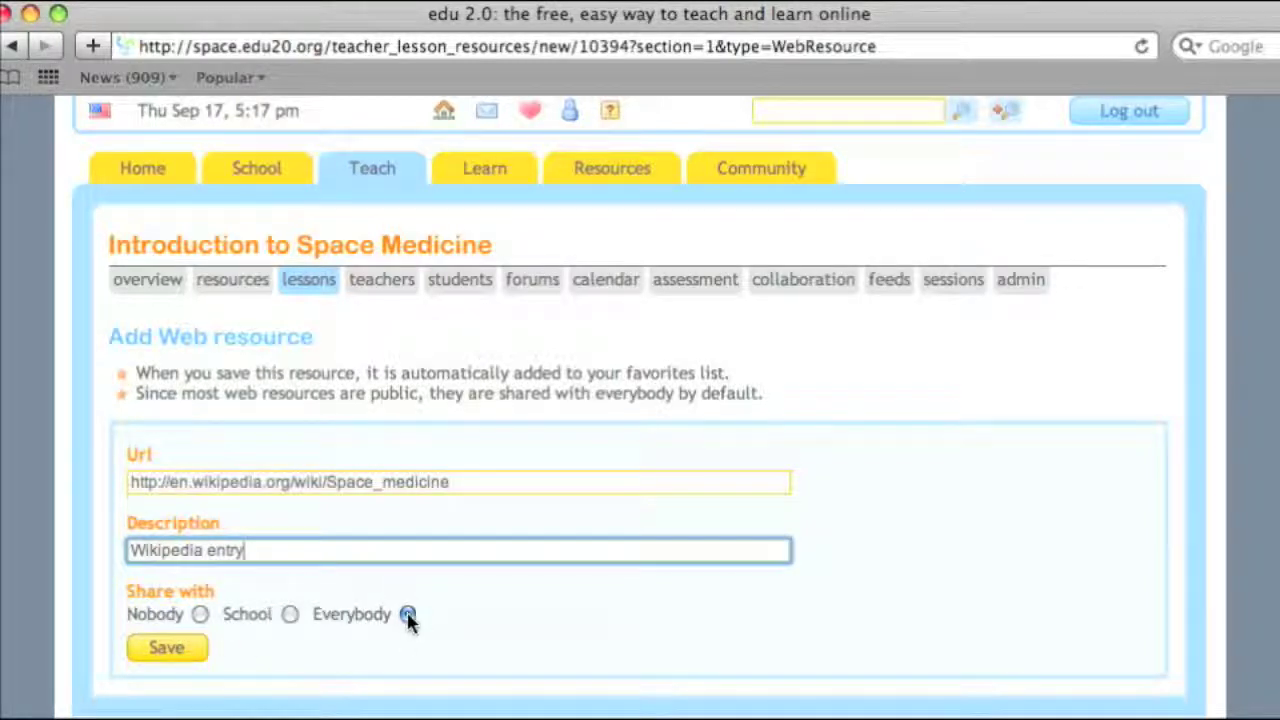
left_click(172, 650)
left_click(178, 650)
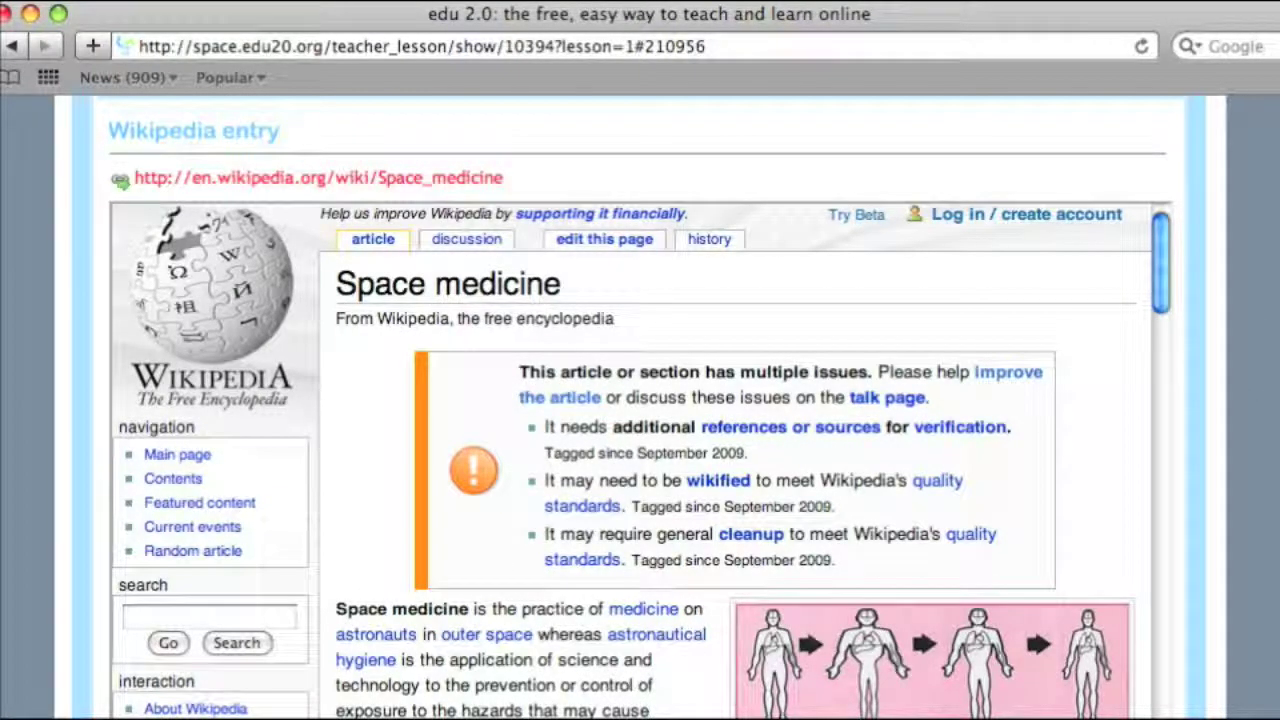
Hide the embedded page of the Wikipedia entry resource and show its content again.
scroll(640, 400, "up", 10)
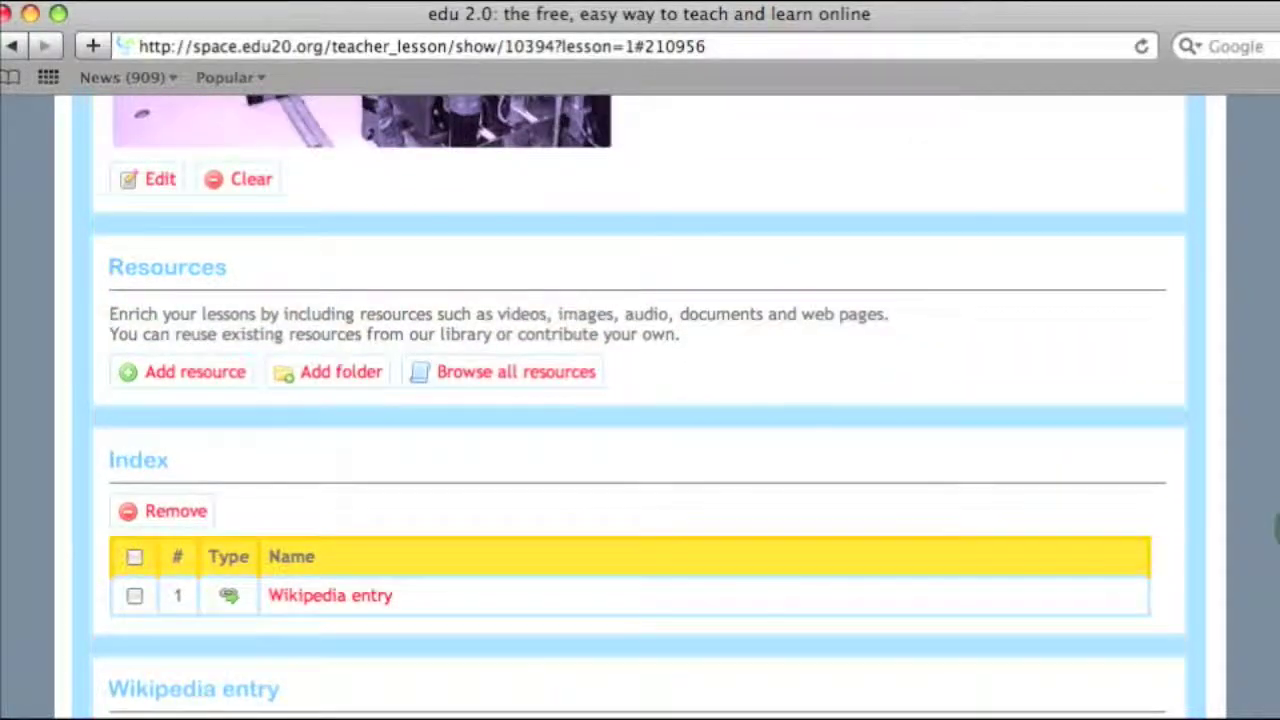
scroll(640, 400, "down", 4)
scroll(640, 400, "down", 15)
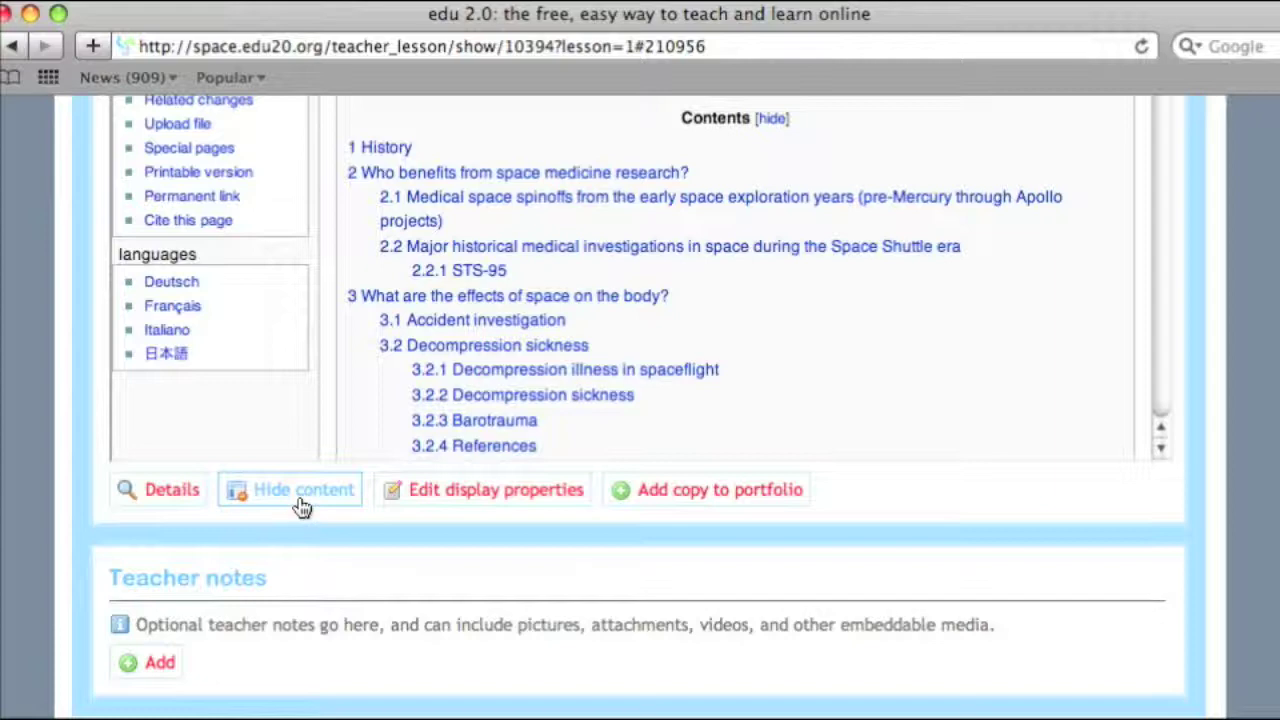
left_click(300, 507)
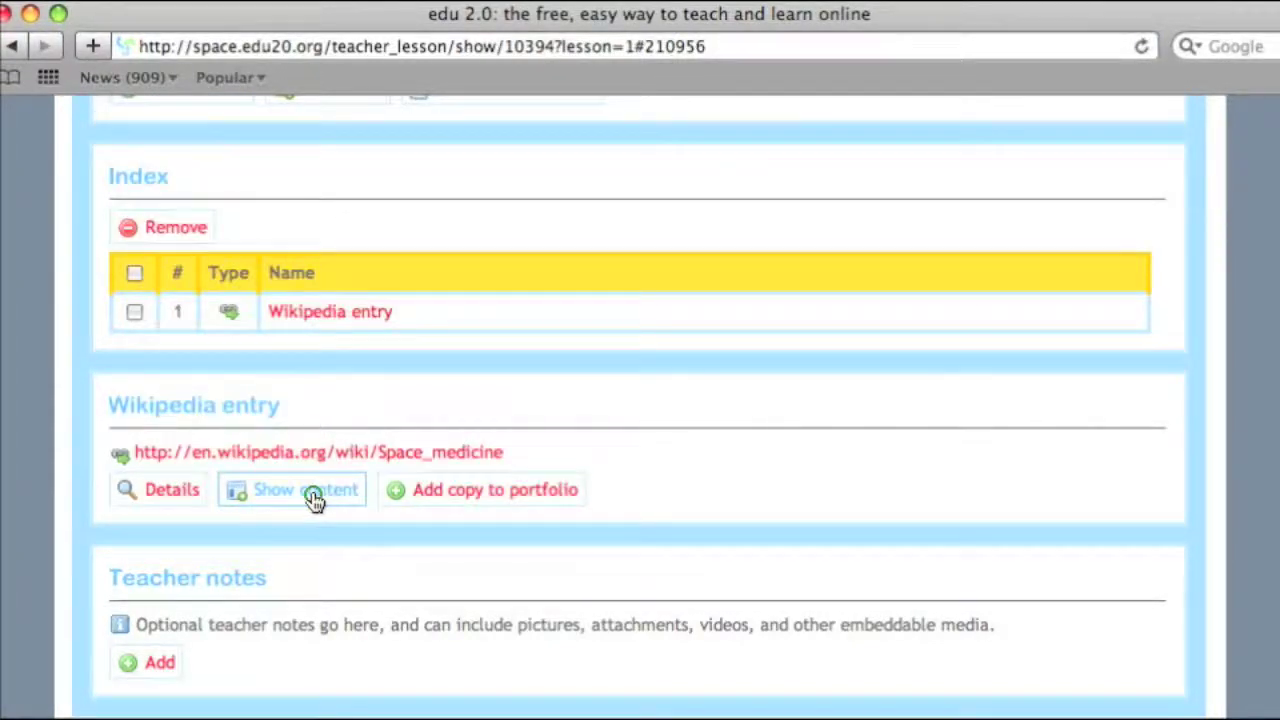
left_click(313, 497)
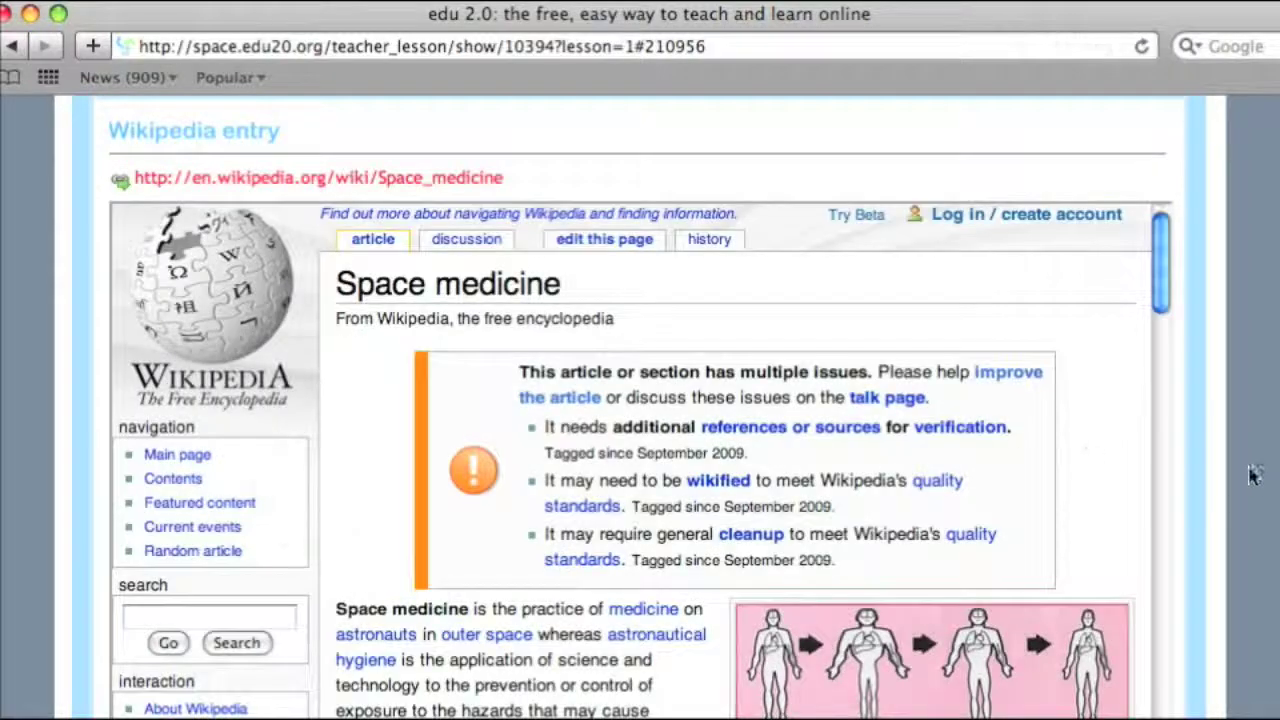
Add the file history of space medicine.pdf from the Documents folder as a lesson resource described "history of space medicine" and save it.
scroll(1274, 531, "up", 15)
scroll(1274, 531, "down", 10)
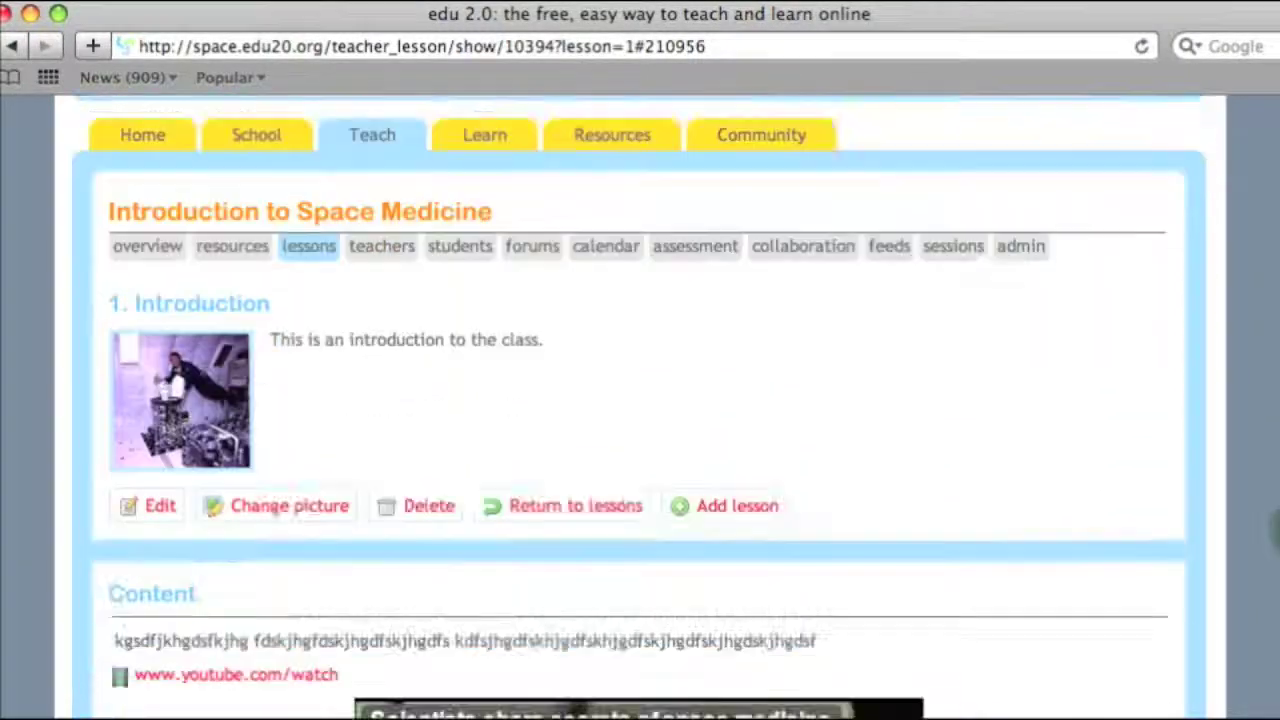
scroll(1274, 531, "down", 5)
scroll(1274, 531, "up", 3)
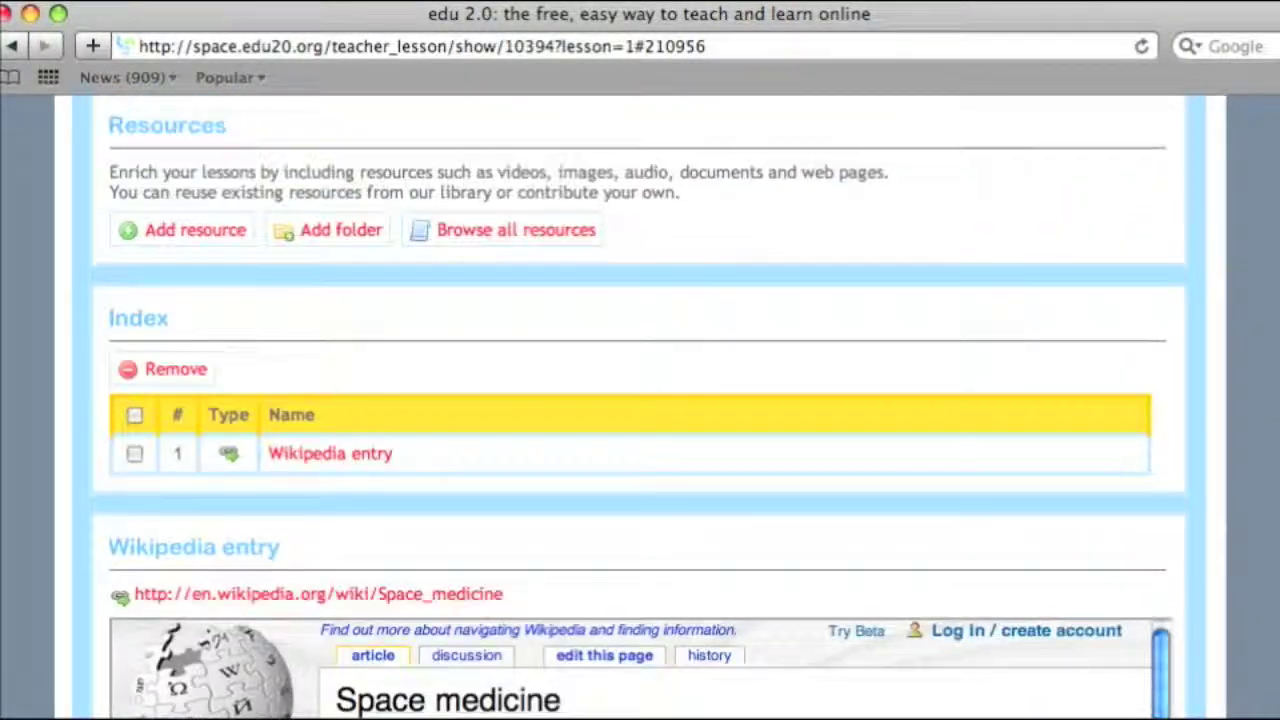
left_click(193, 234)
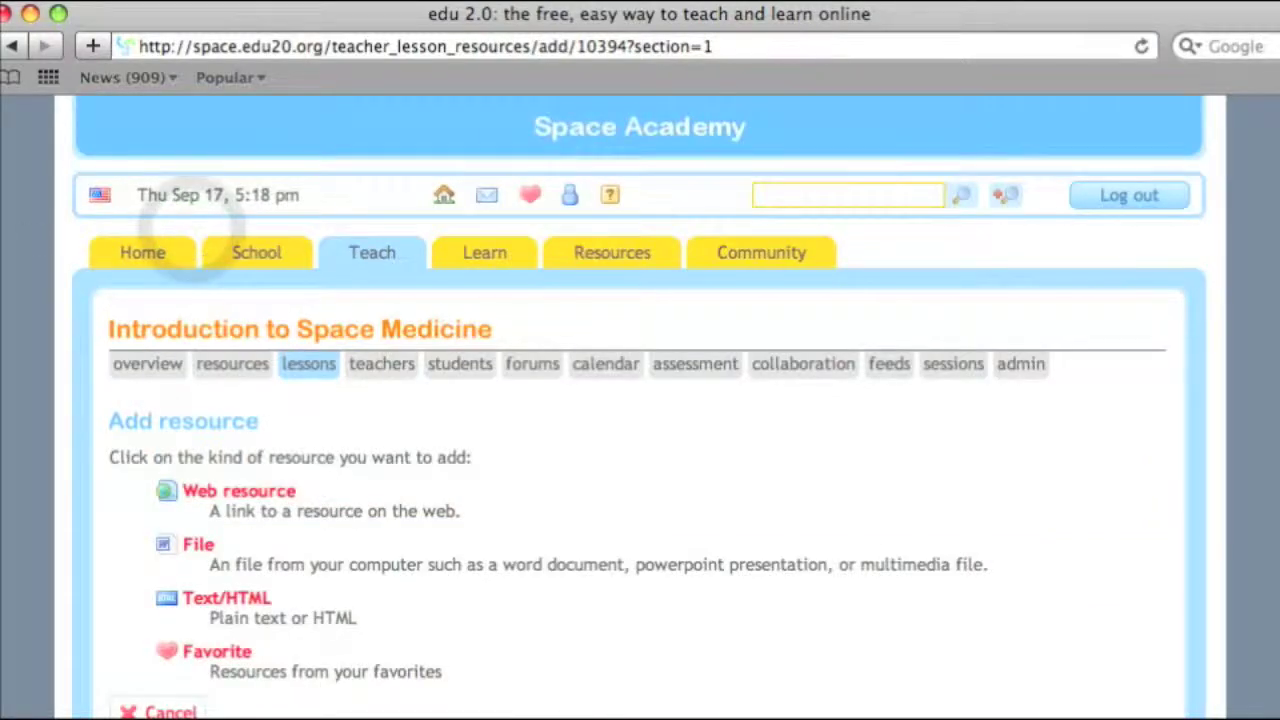
left_click(199, 548)
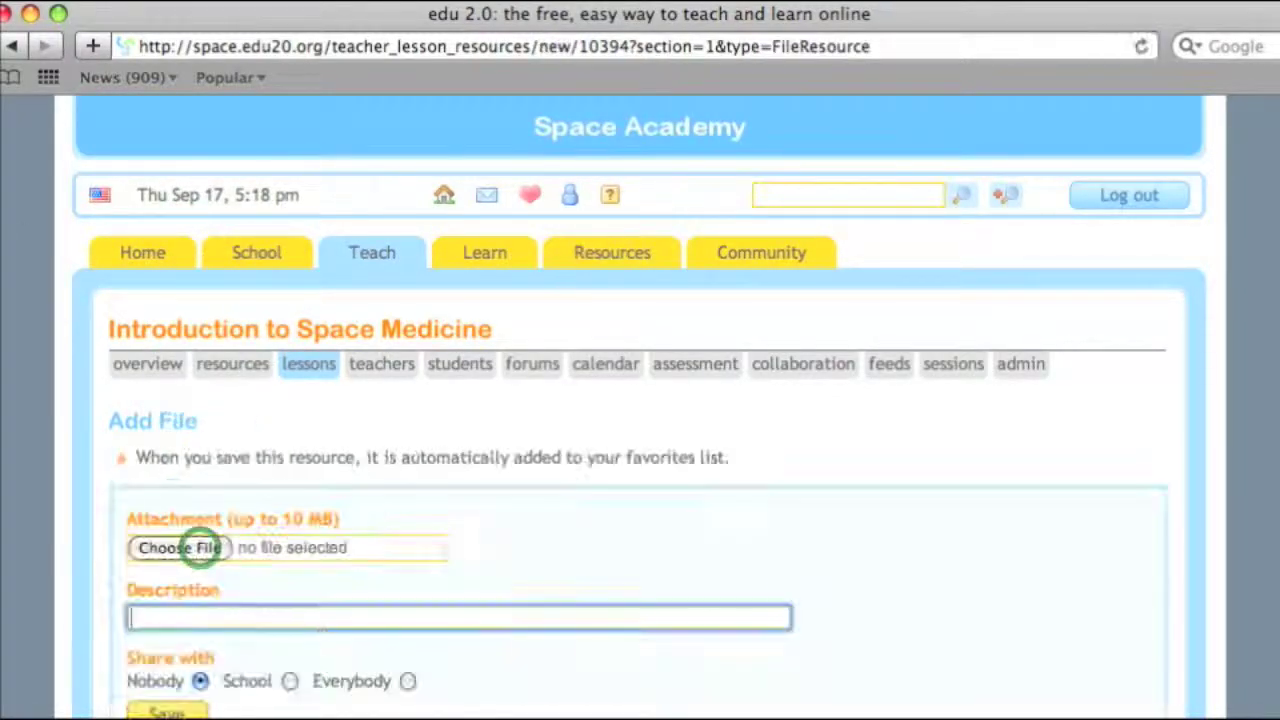
left_click(196, 548)
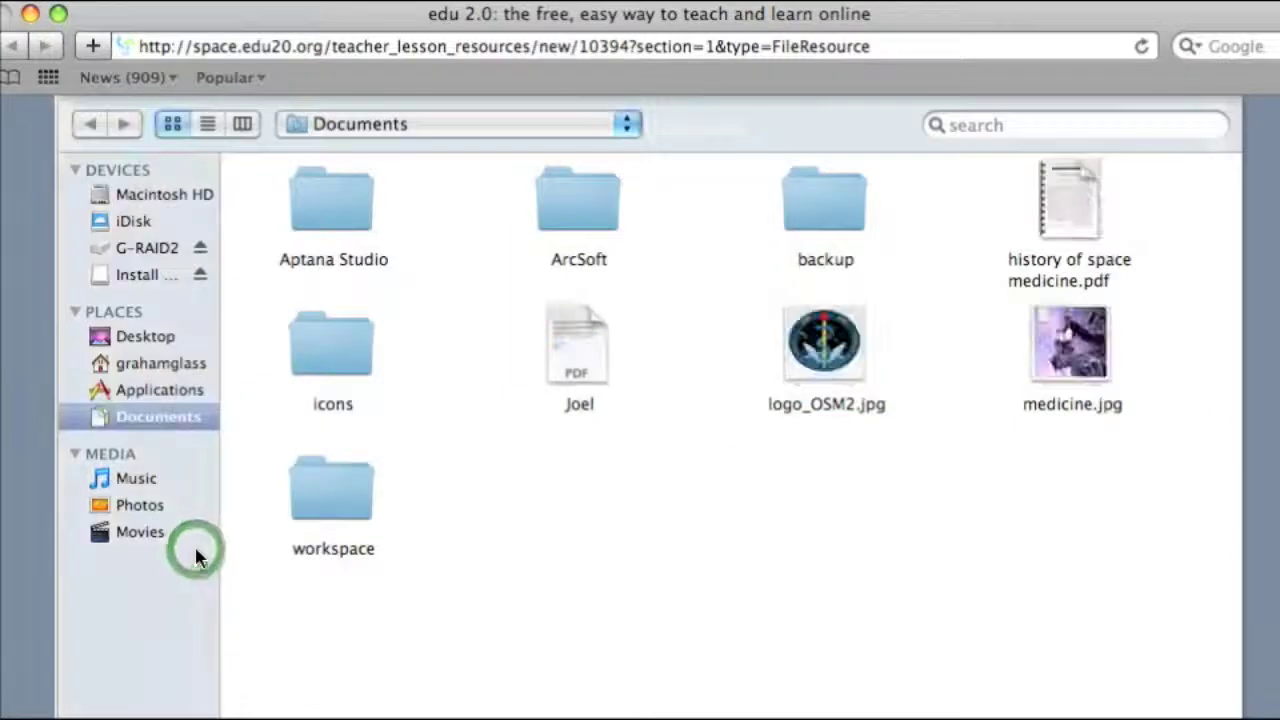
double_click(1069, 199)
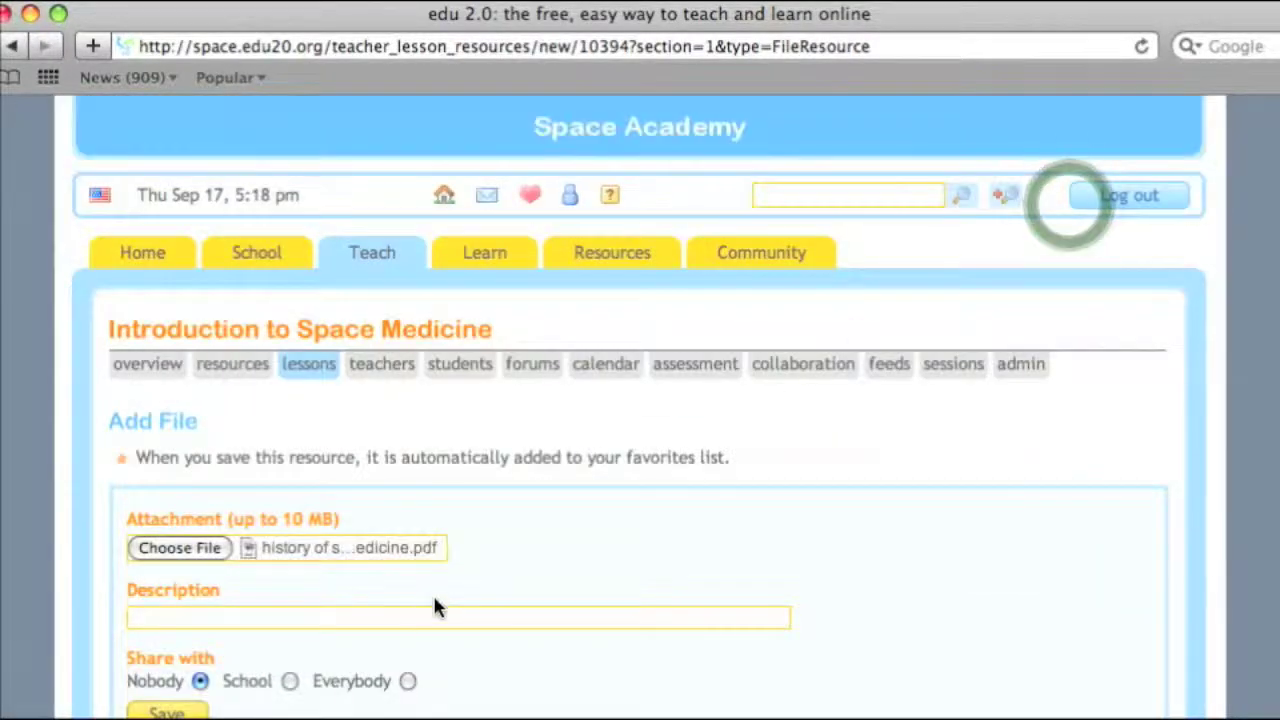
left_click(432, 617)
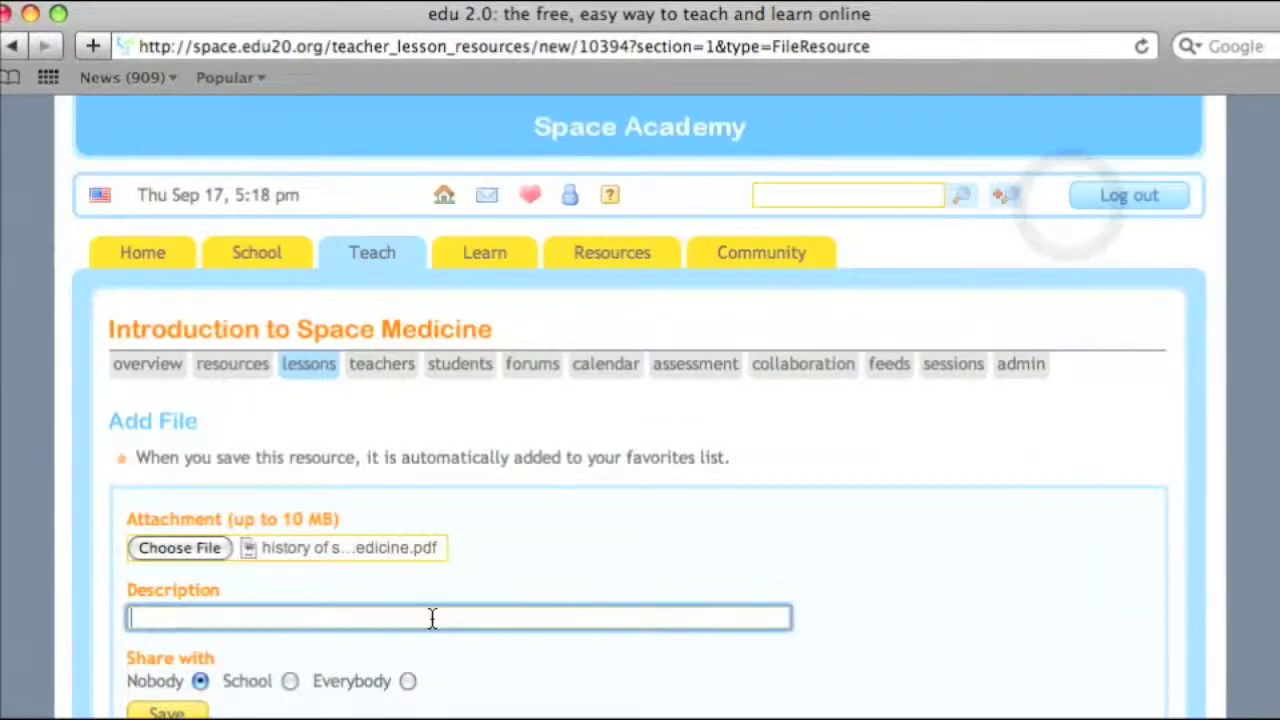
type("history ")
type("og")
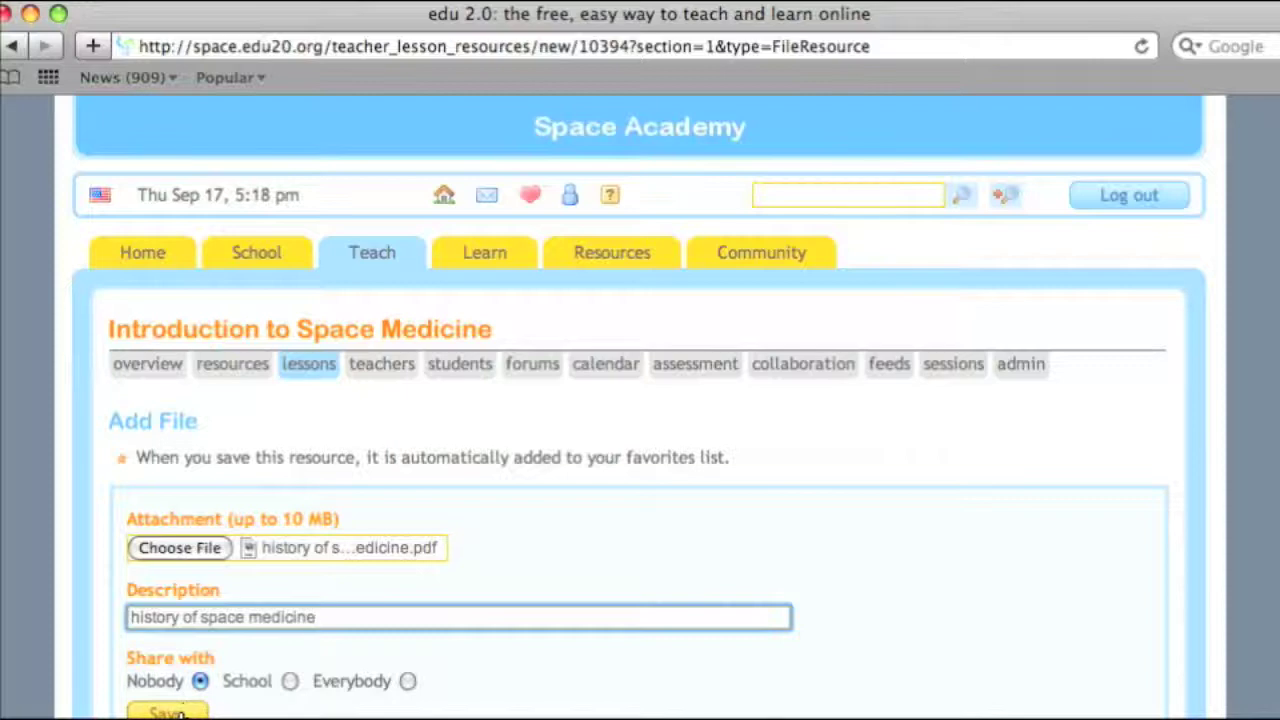
left_click(181, 712)
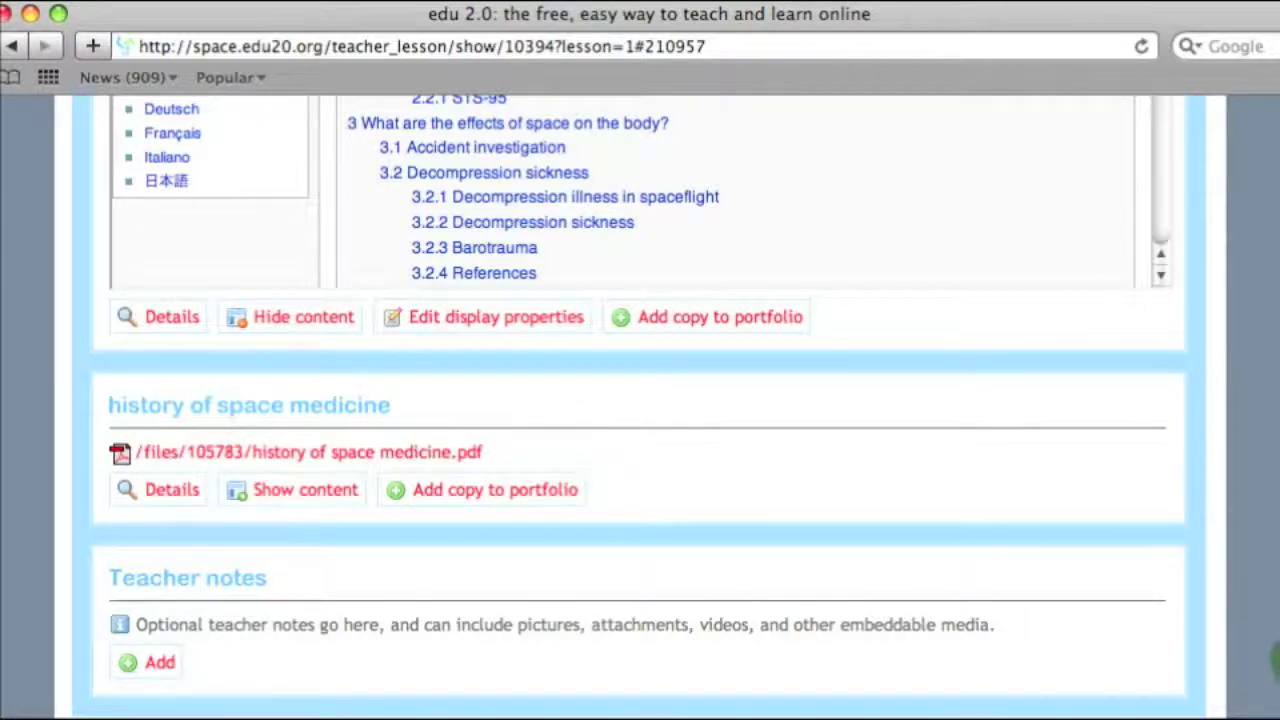
Start a new Text/HTML resource for the lesson and name it "Special custom notes".
scroll(640, 408, "up", 20)
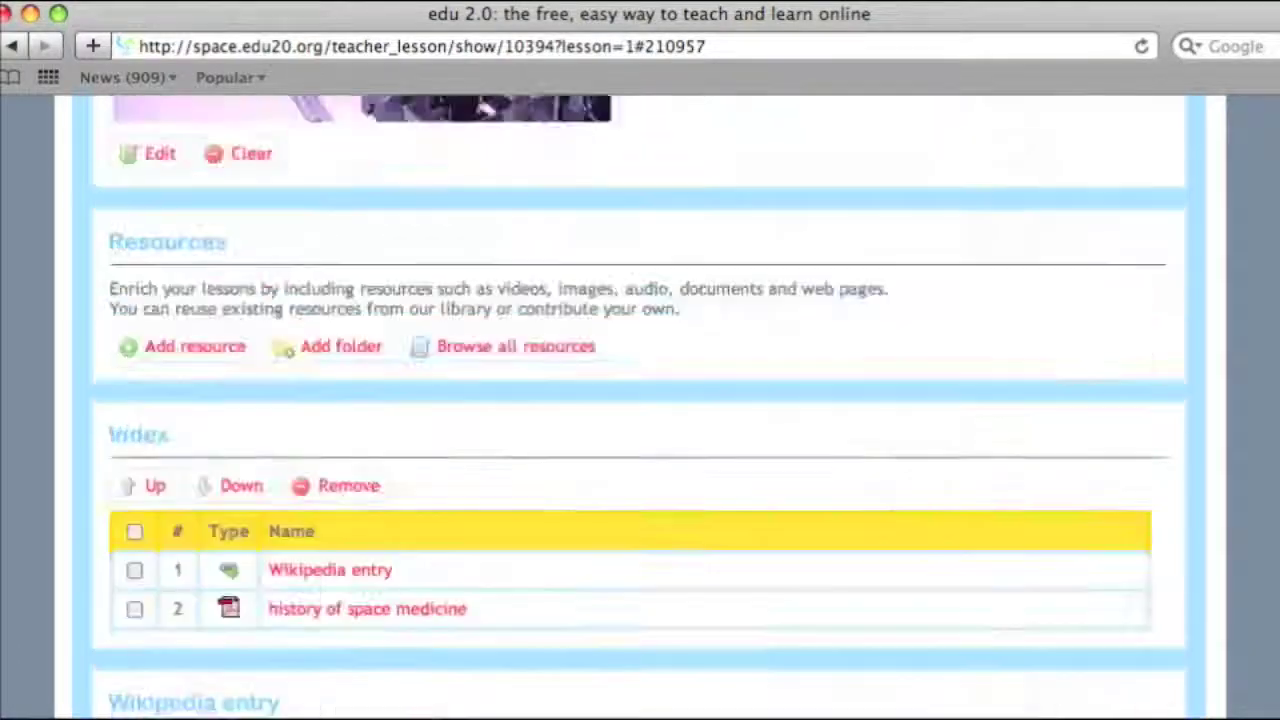
scroll(640, 408, "down", 13)
scroll(640, 408, "down", 4)
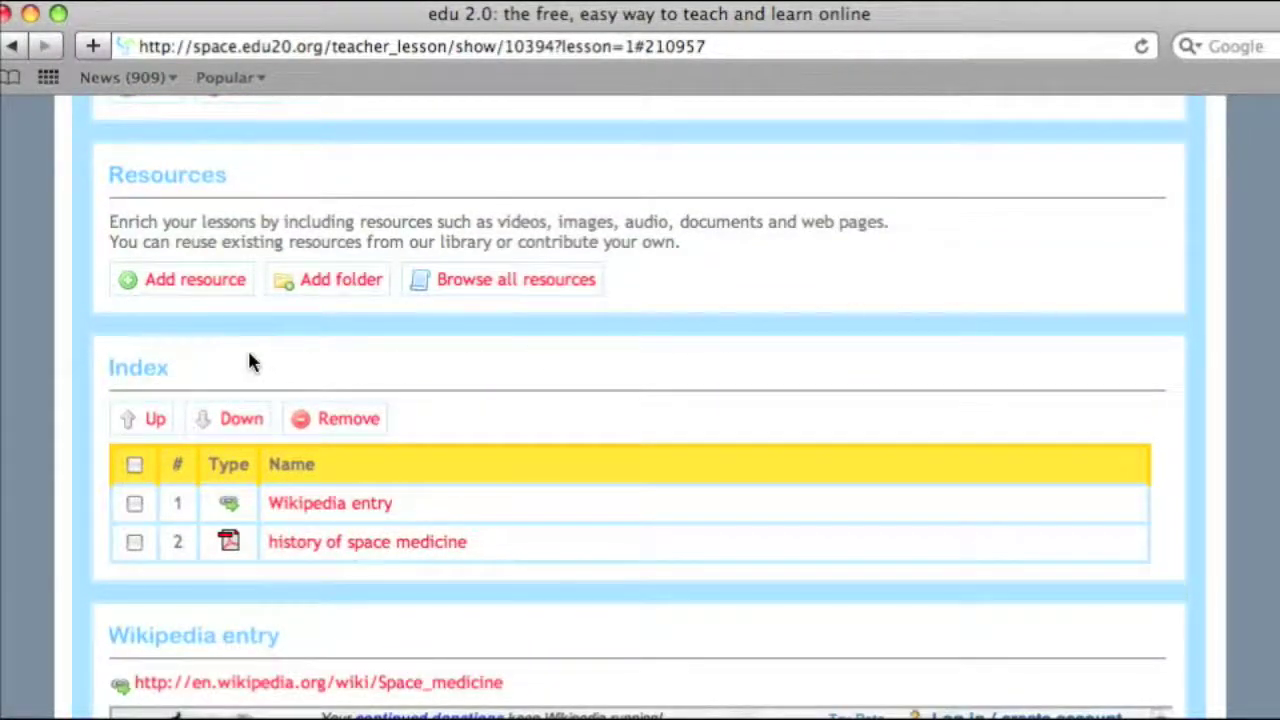
left_click(196, 282)
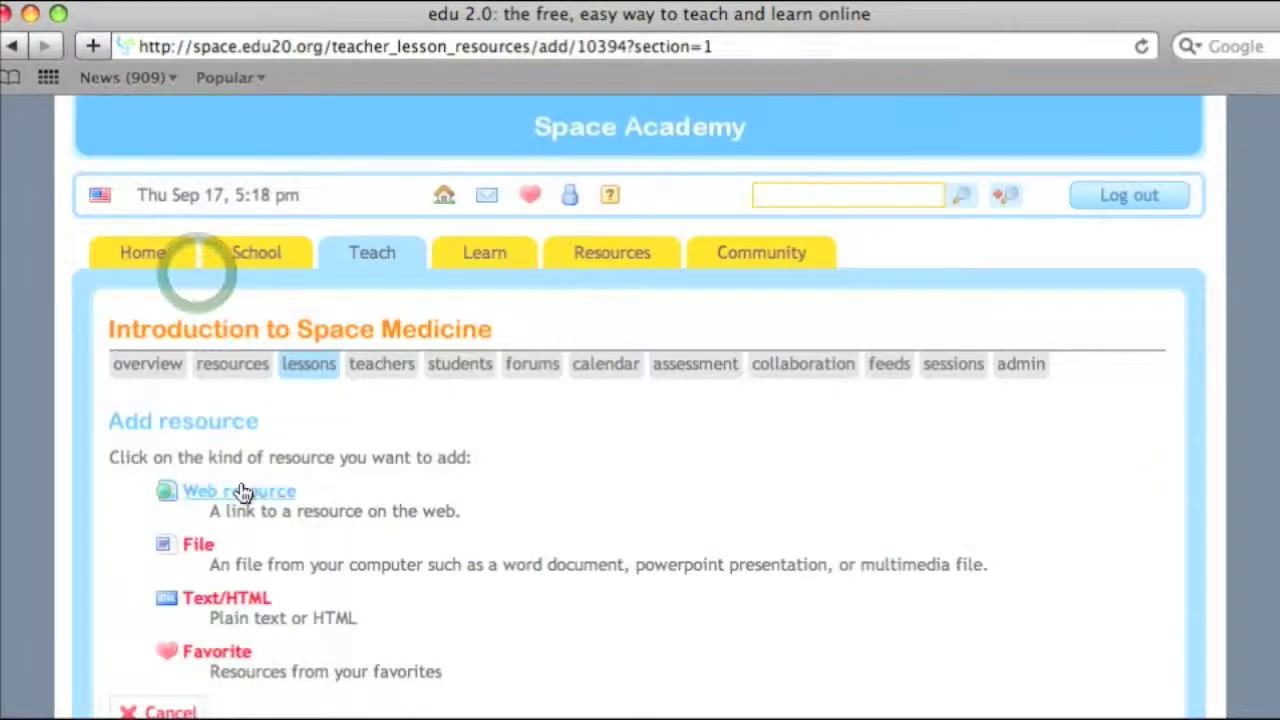
left_click(250, 599)
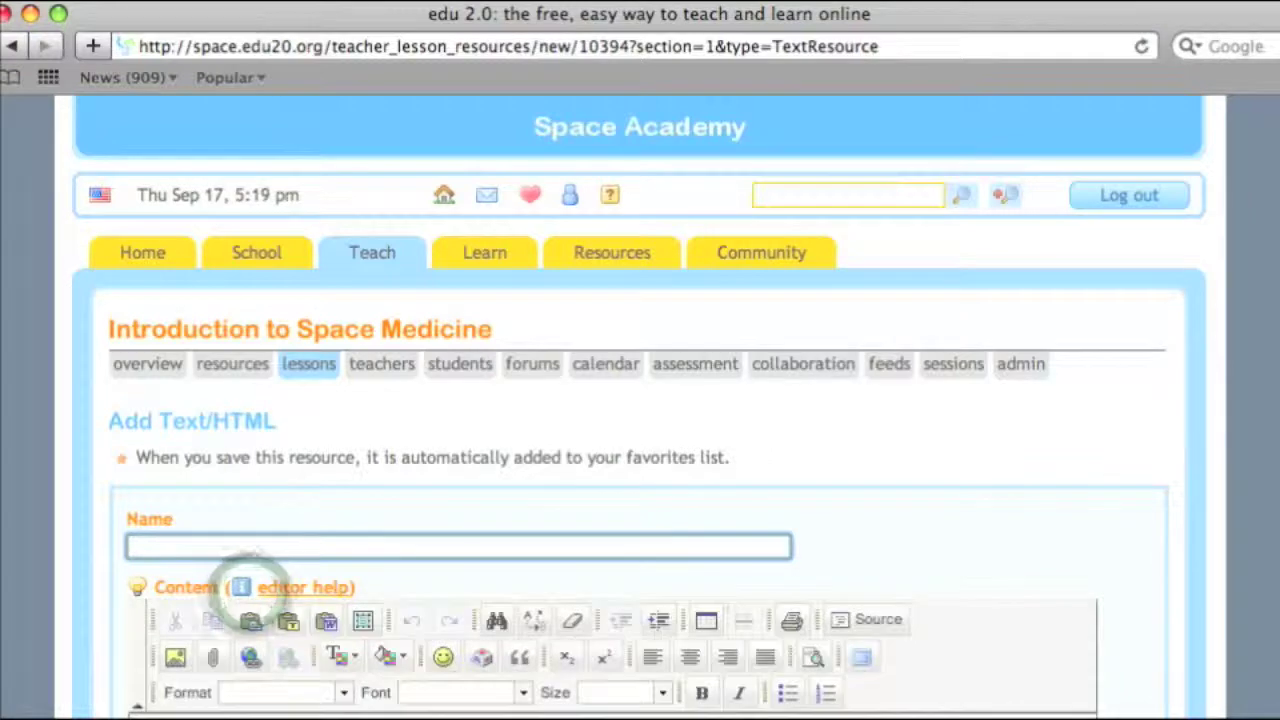
scroll(968, 380, "down", 3)
left_click(767, 384)
type("Spacial custom")
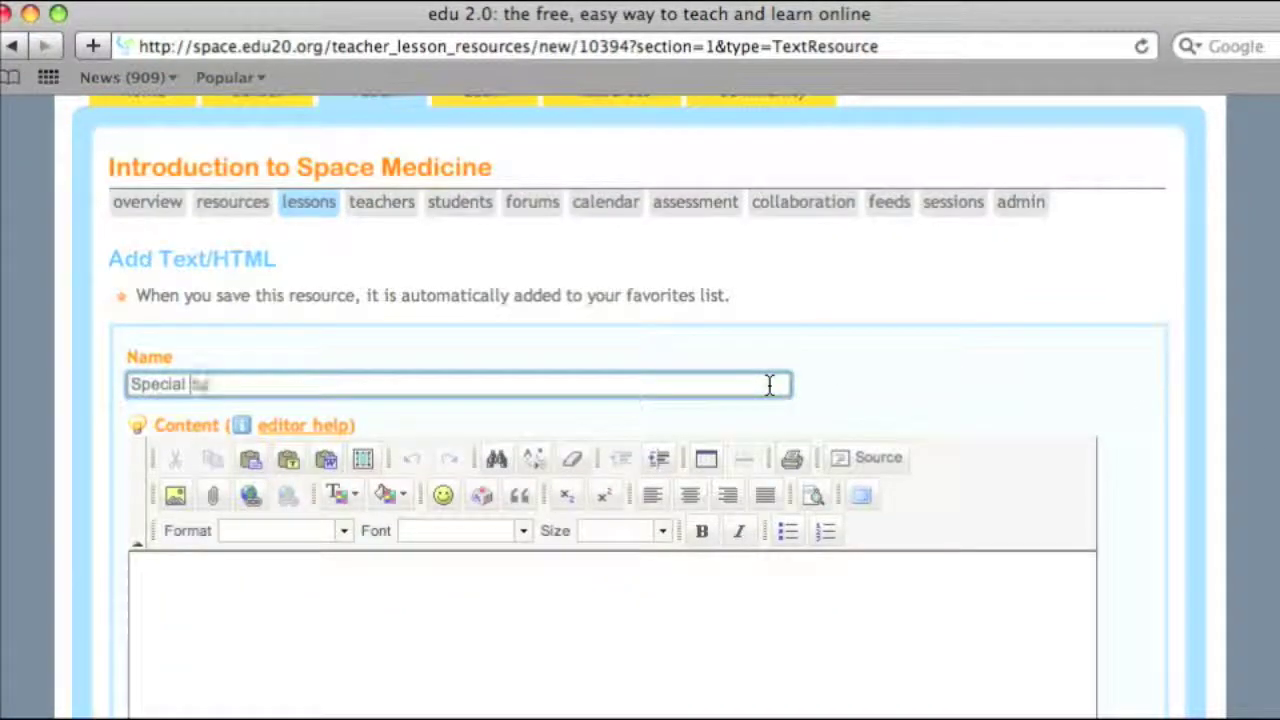
type(" notes")
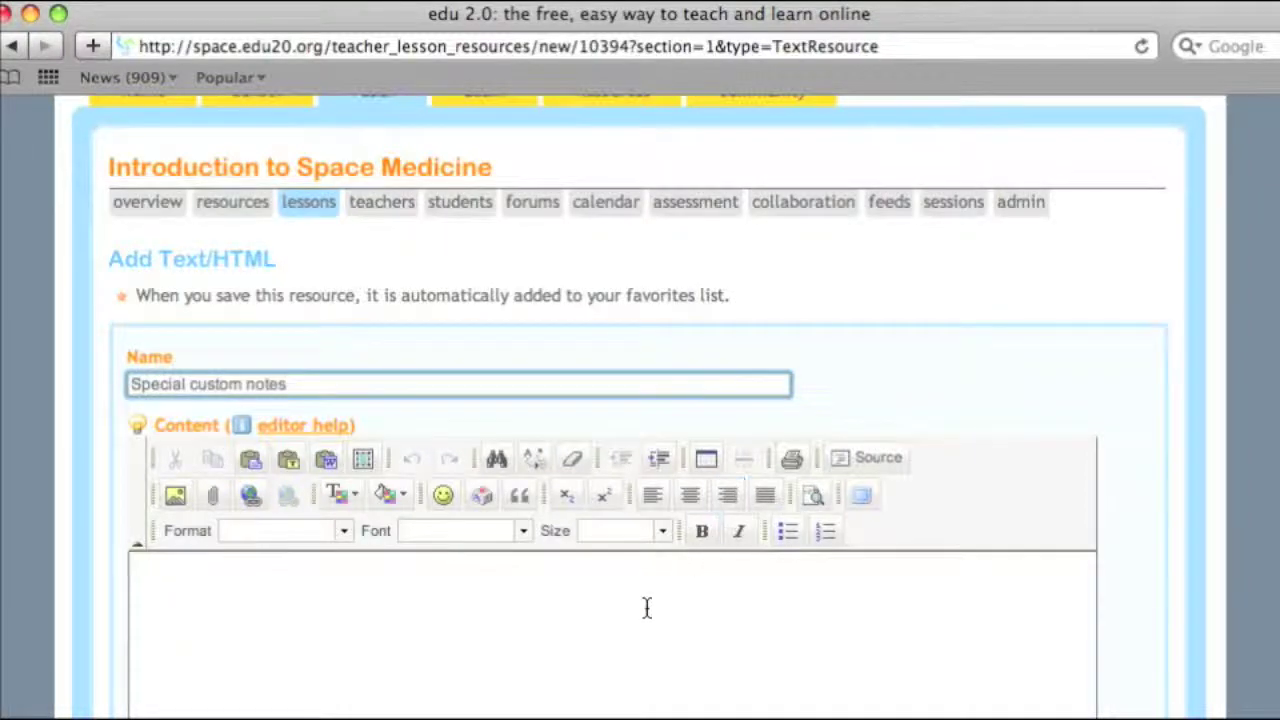
Enter "sdfsdfdsfdsf" as the content of the text resource and save it.
left_click(646, 604)
type("sdfsdfdsfdsf")
scroll(1270, 384, "down", 5)
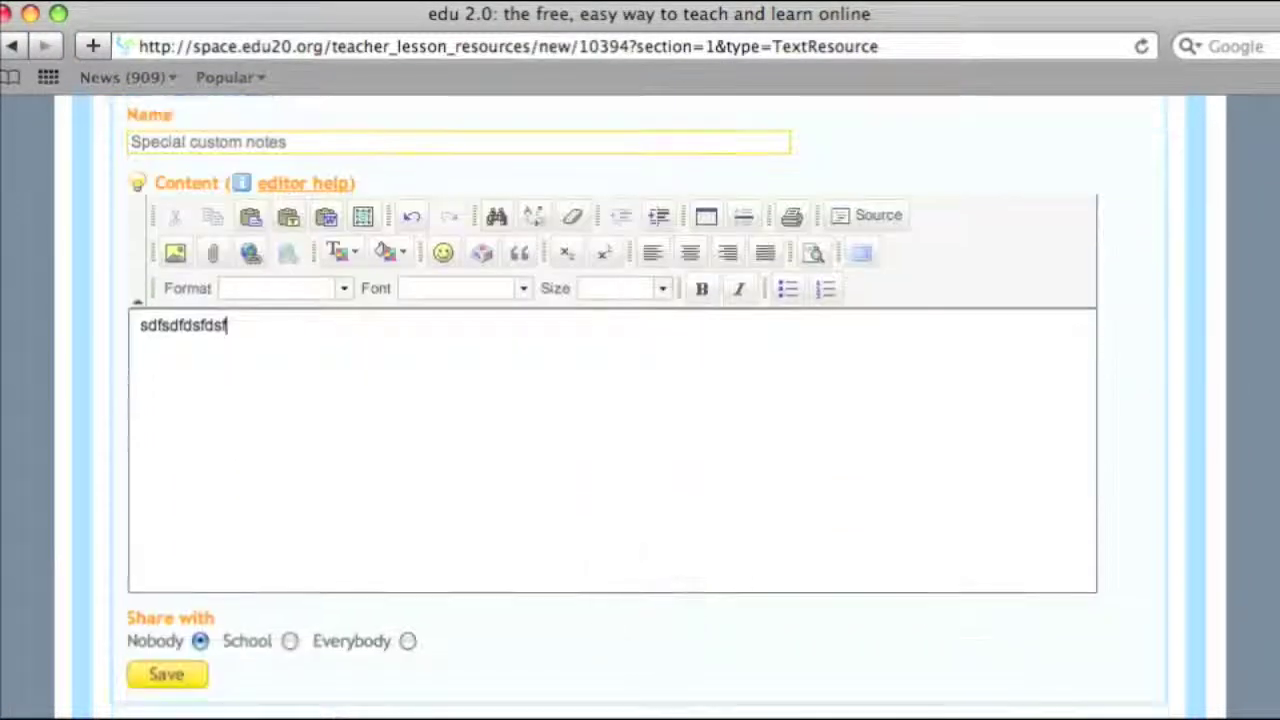
left_click(176, 676)
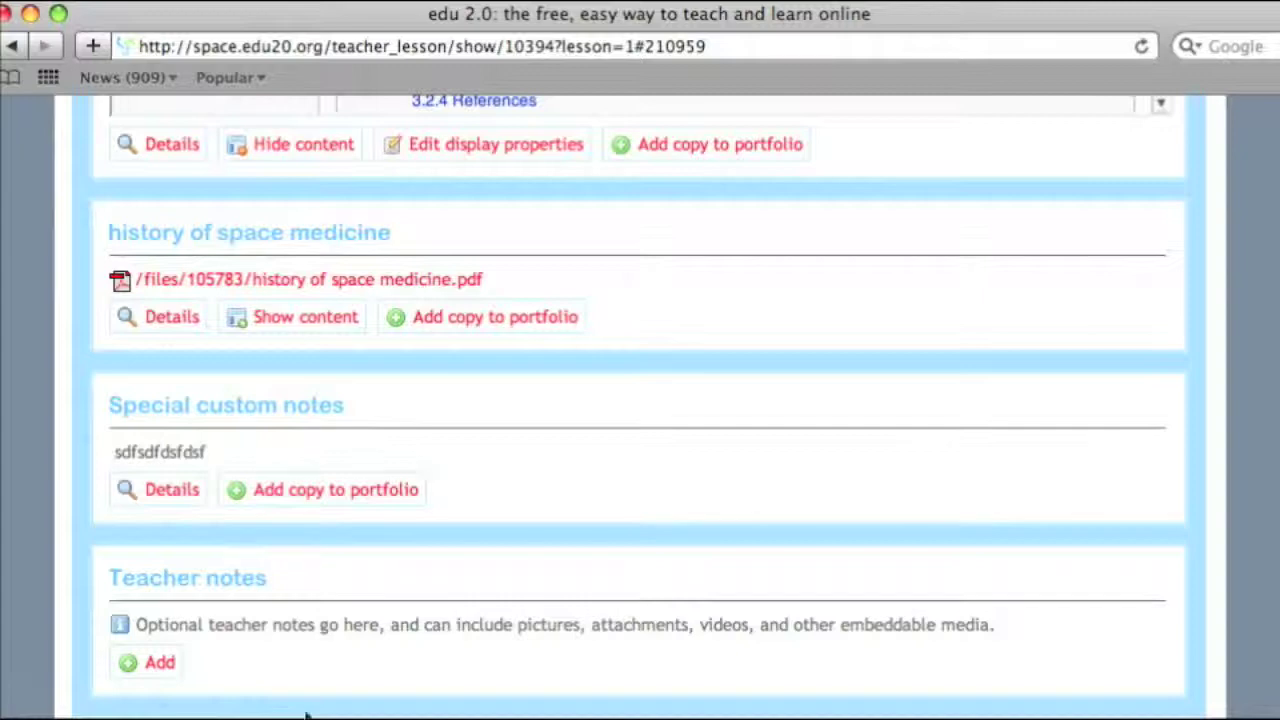
Add the teacher notes "Private notes to myself and my coteacher go here" to the lesson and save them.
left_click(160, 664)
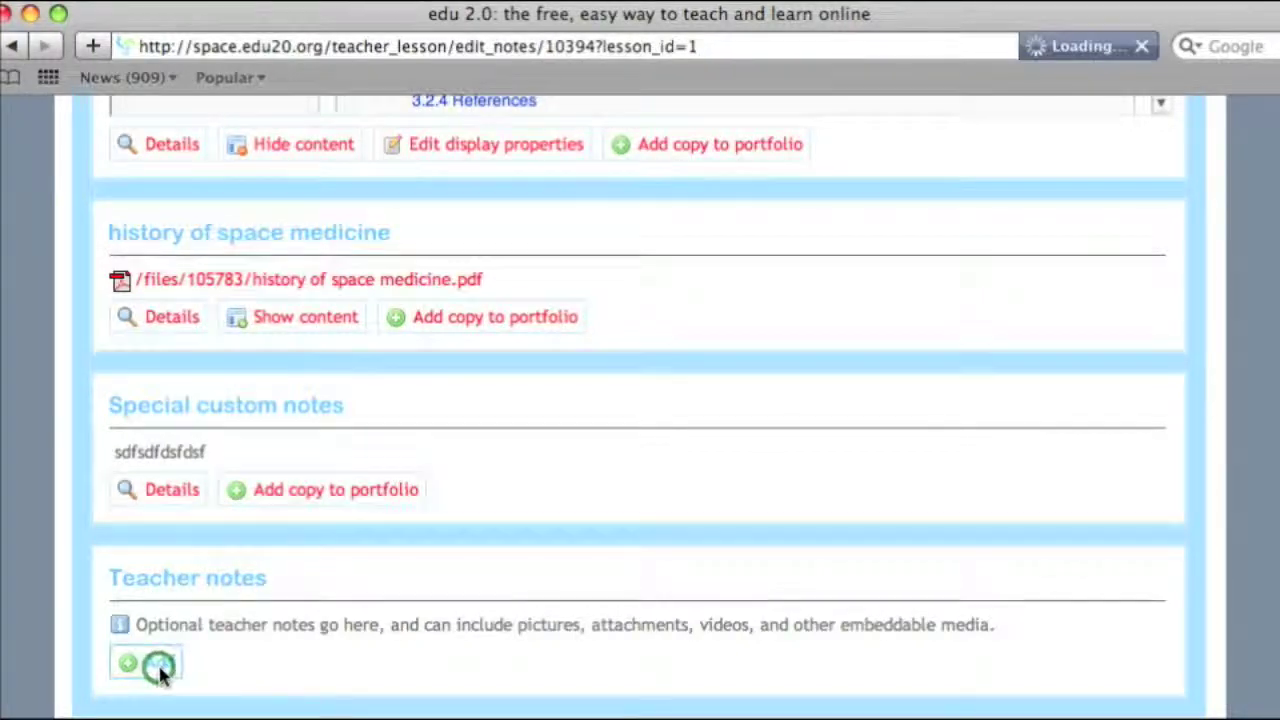
left_click(218, 665)
type("Private")
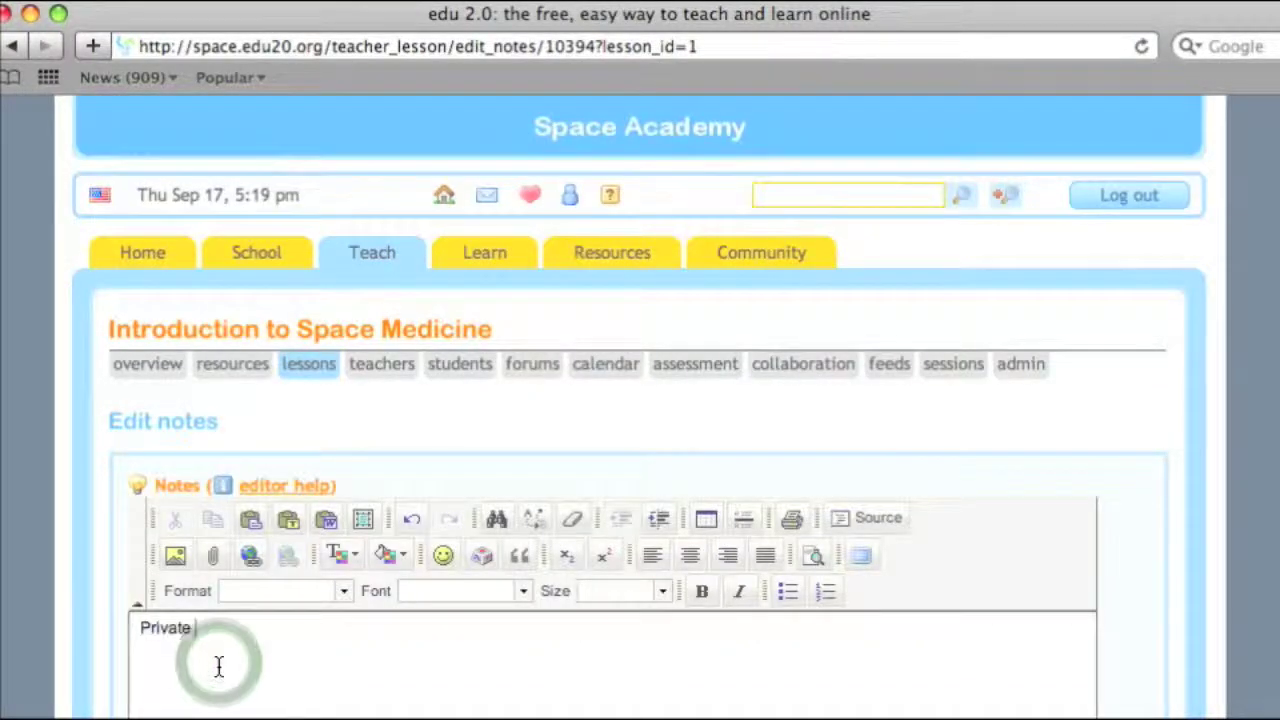
type(" notes to myself and my coteacher go here")
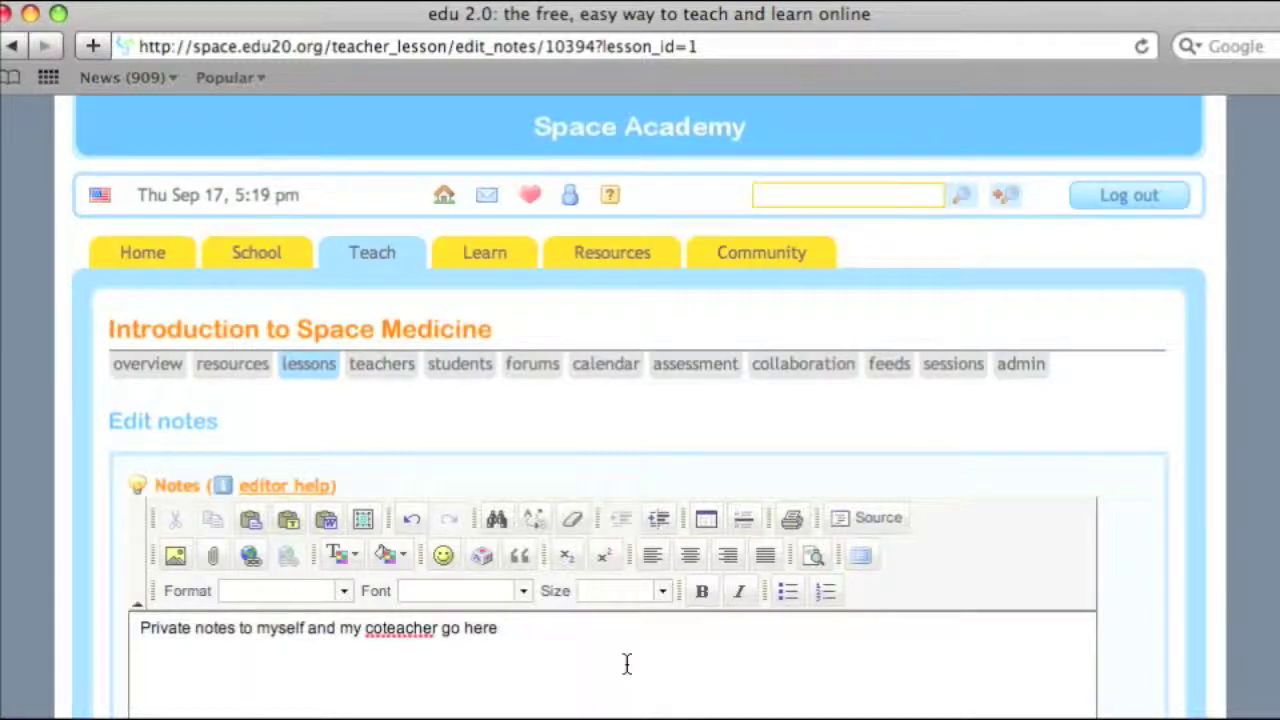
scroll(640, 400, "down", 10)
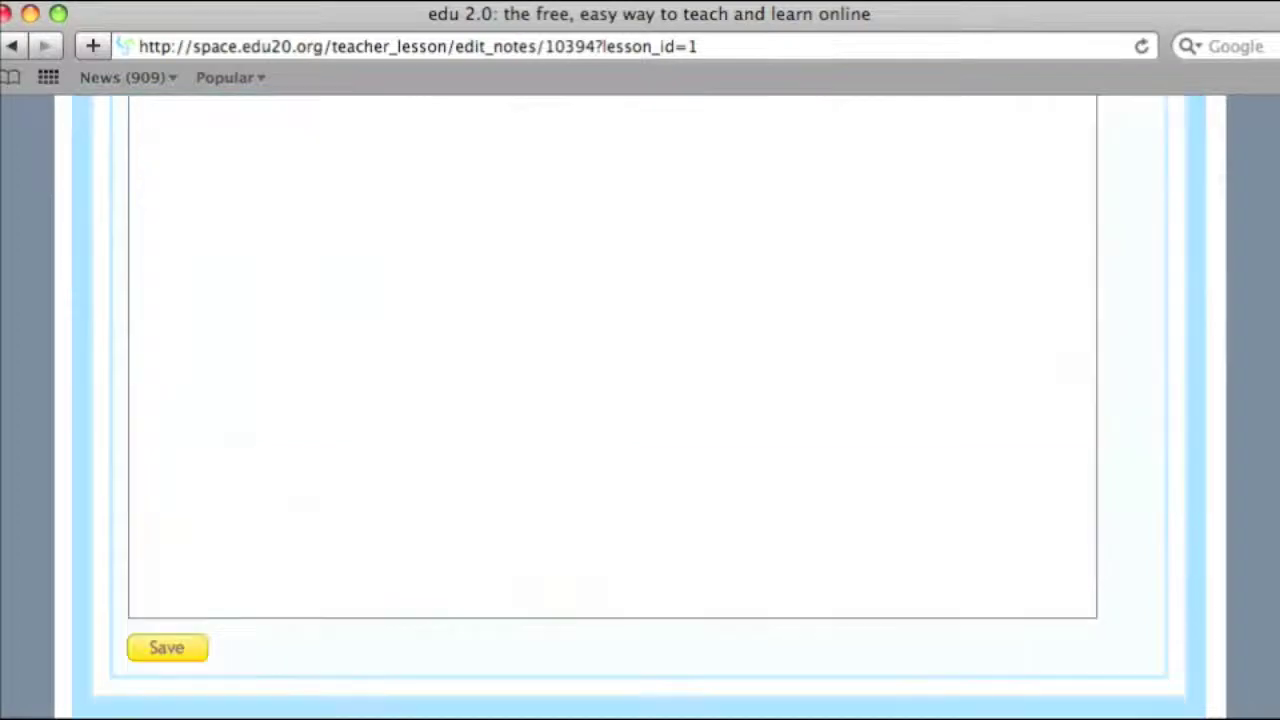
left_click(190, 652)
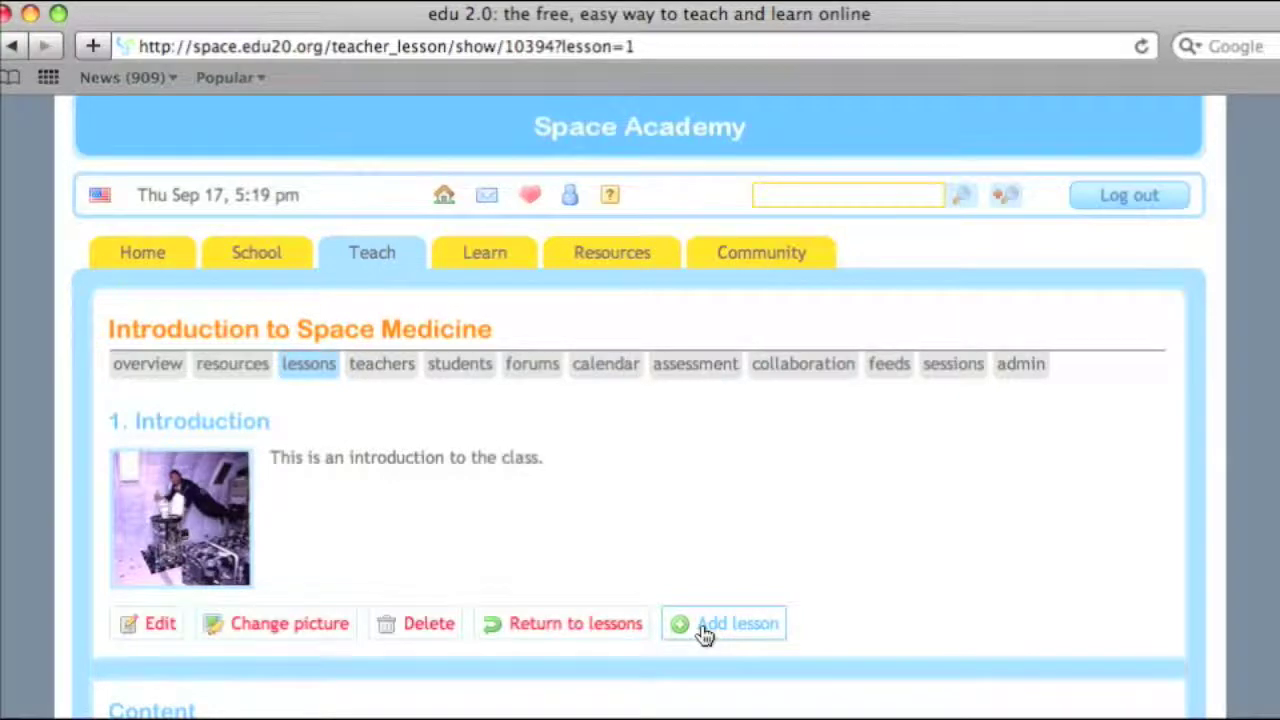
Return to the class's lesson list, restrict students to lessons up to the current one, and make Introduction the current lesson.
left_click(614, 623)
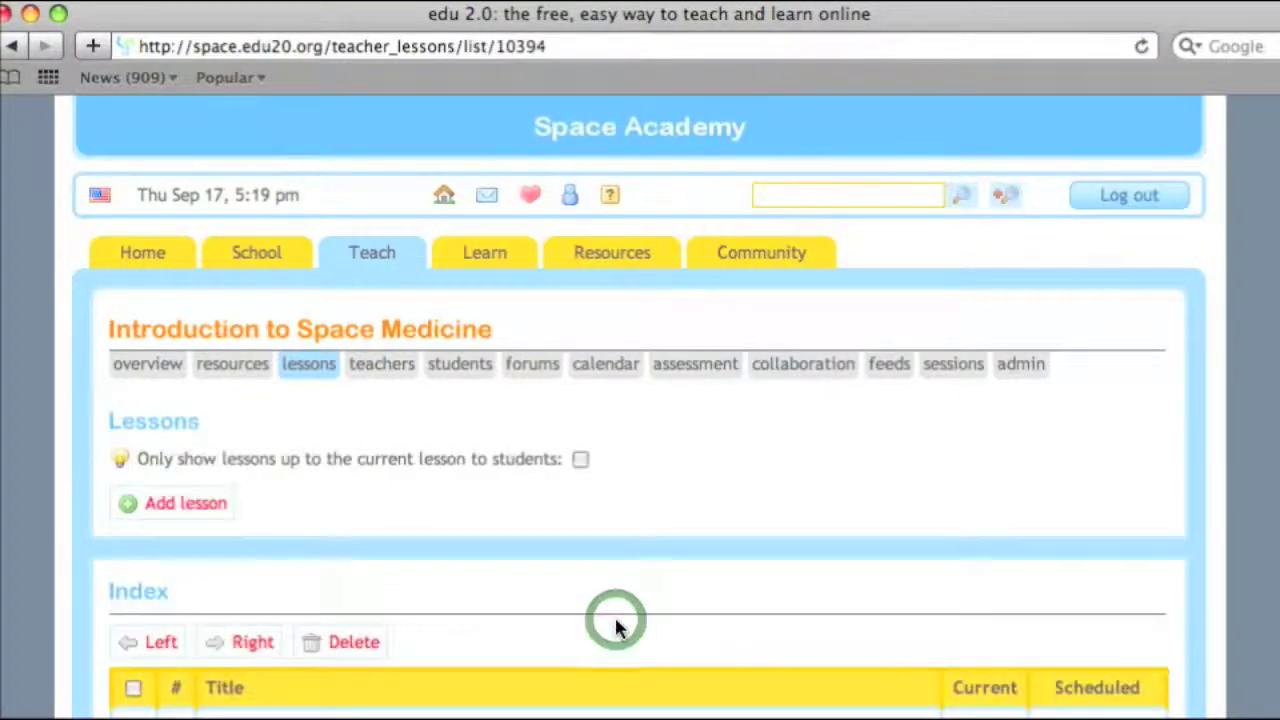
scroll(640, 400, "down", 2)
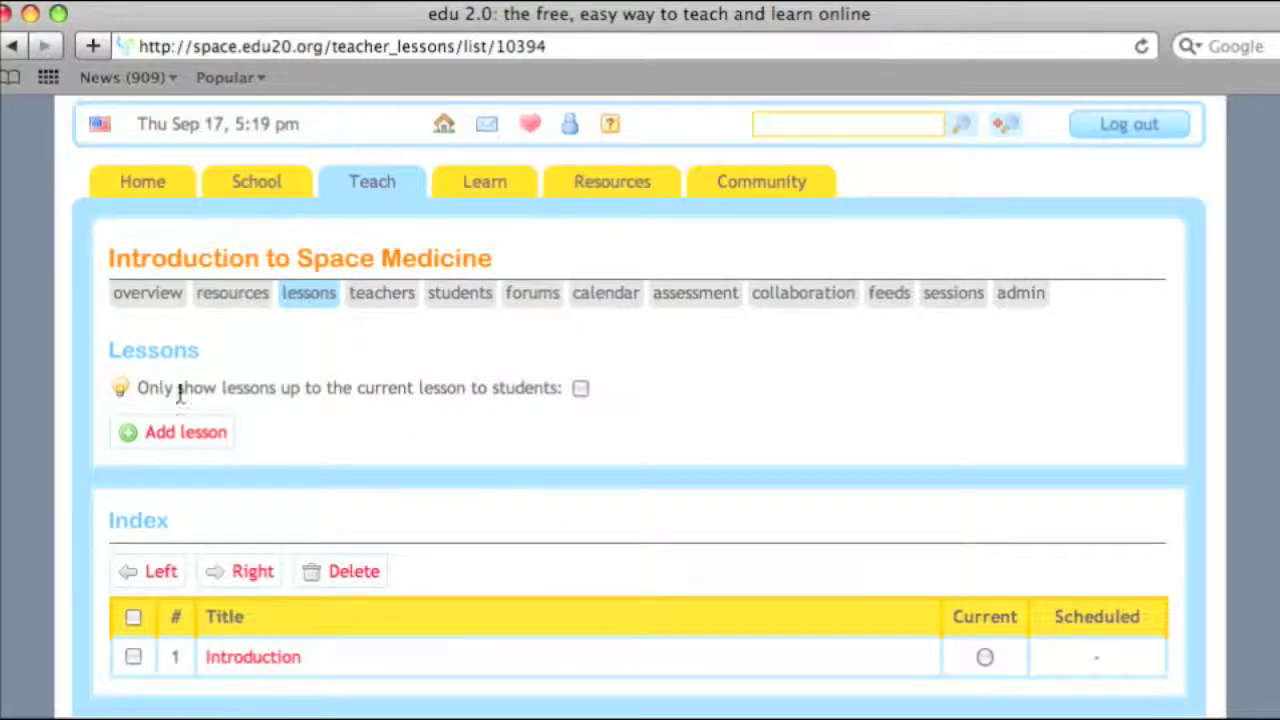
left_click(580, 390)
left_click(985, 657)
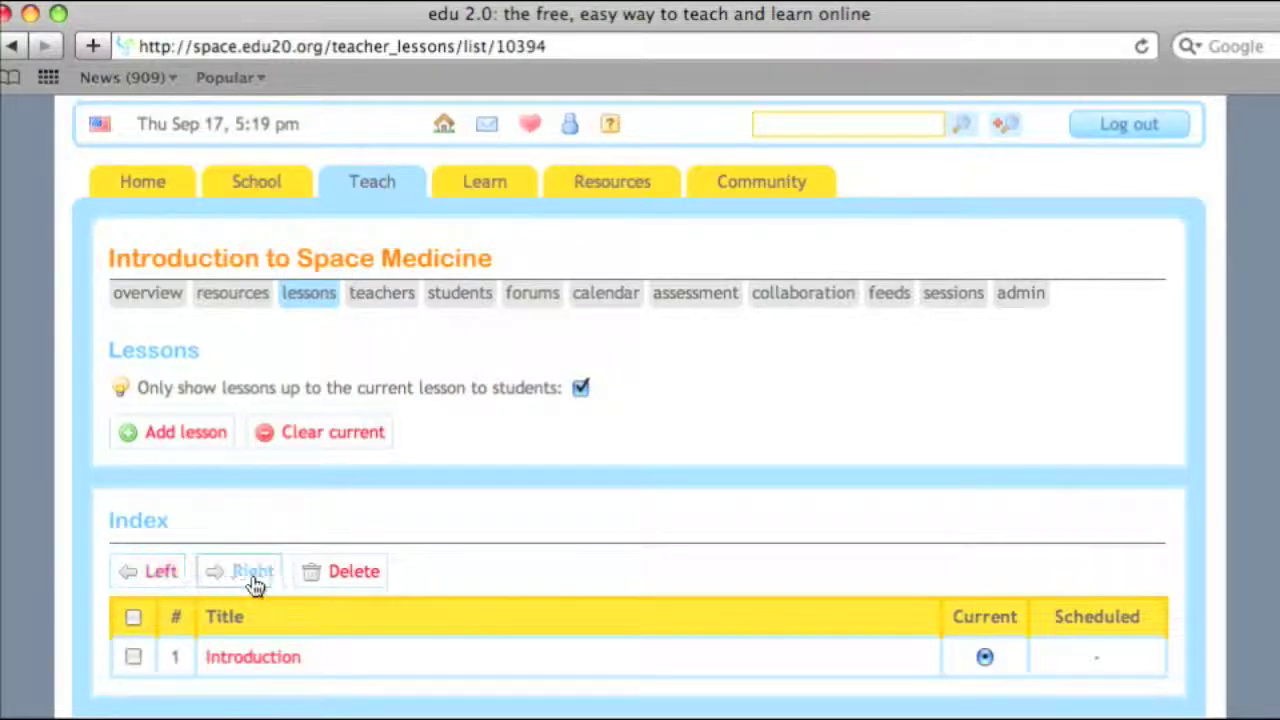
Indent the Introduction lesson one level in the lesson index and move it back out again.
left_click(133, 657)
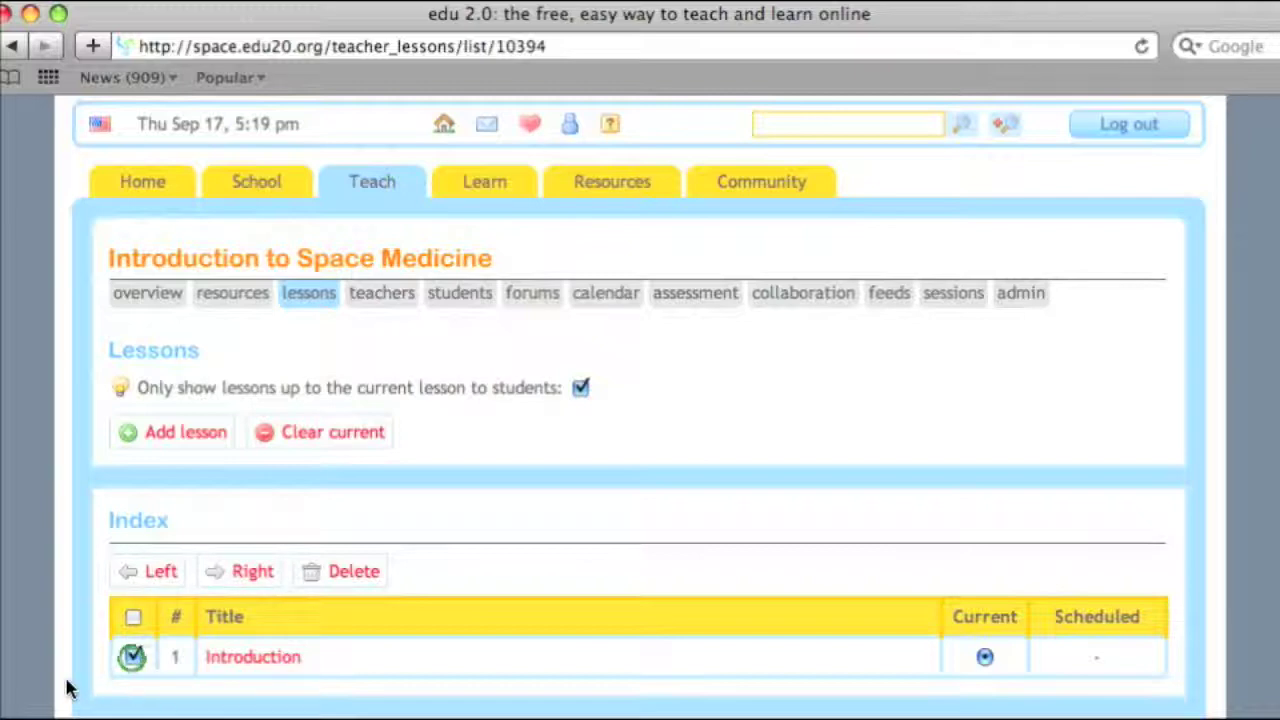
left_click(252, 572)
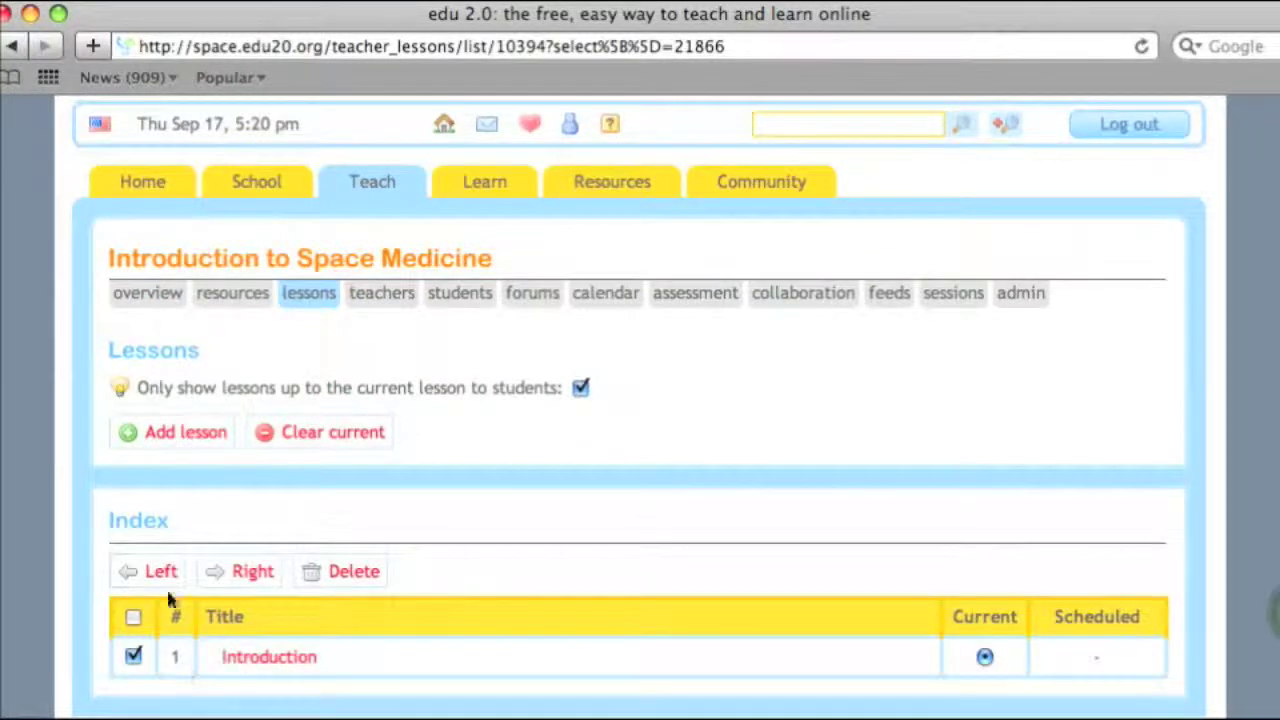
left_click(164, 580)
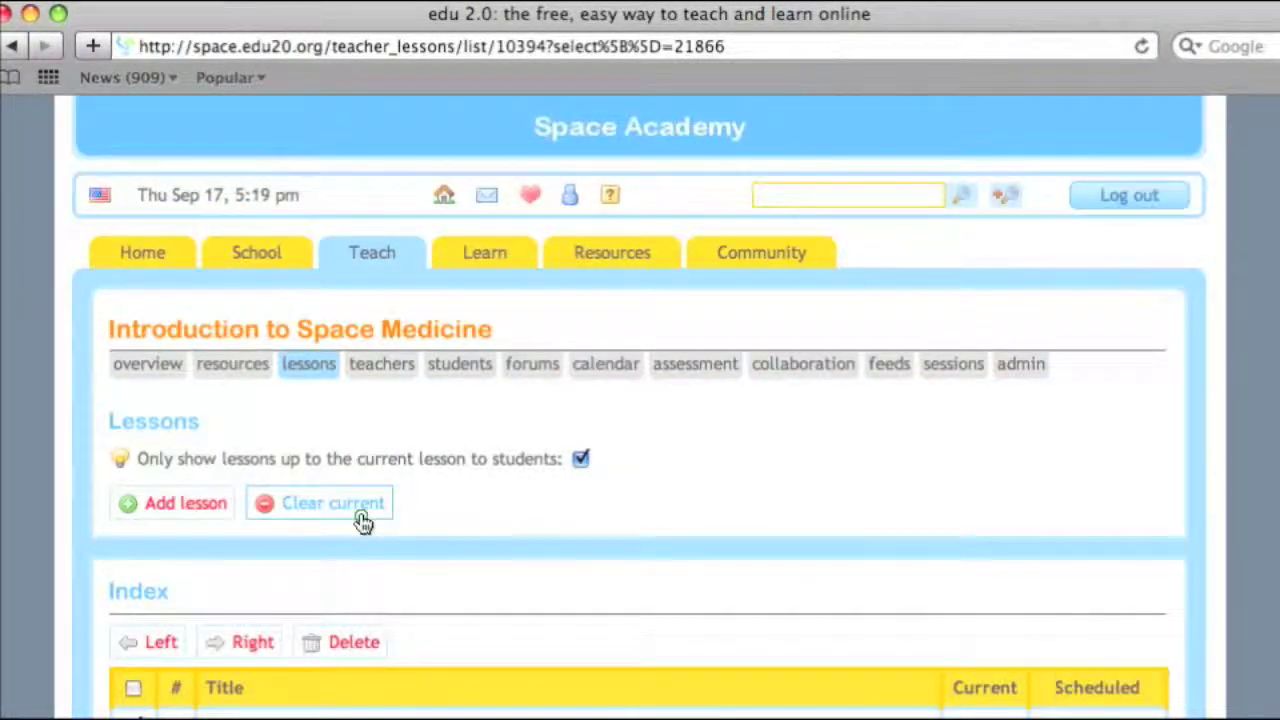
Clear the current lesson setting for the class.
left_click(360, 516)
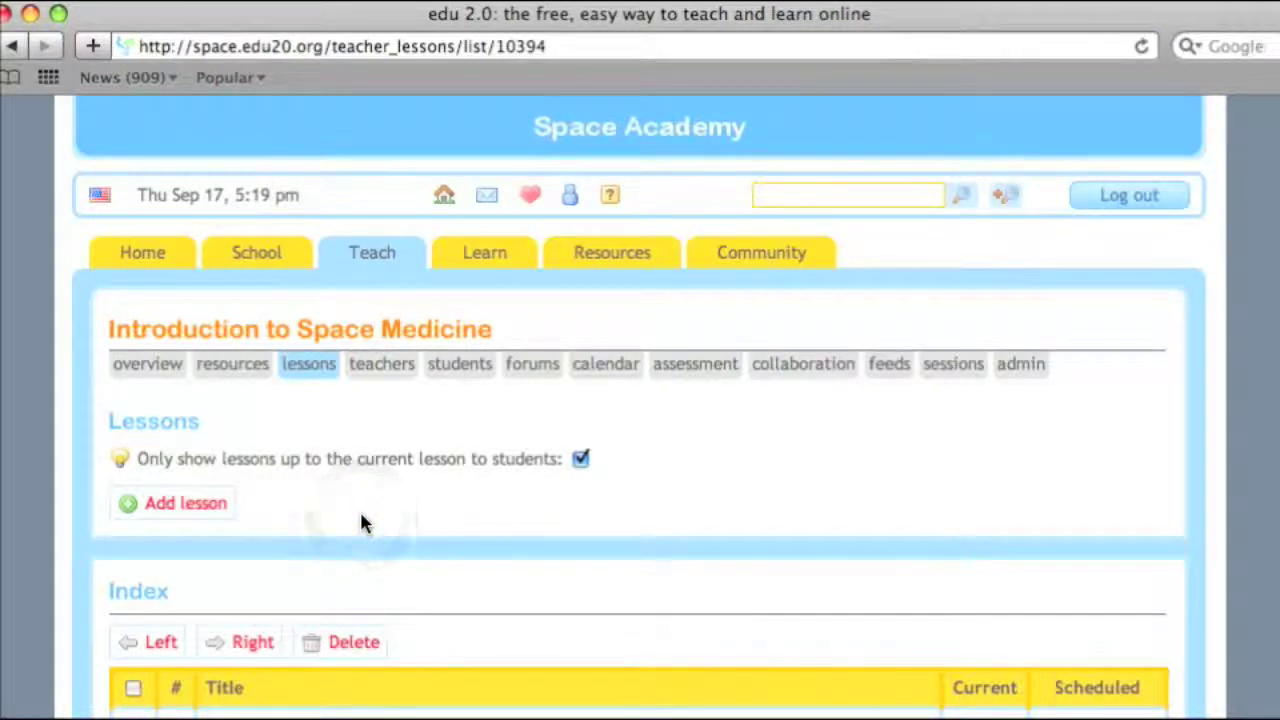